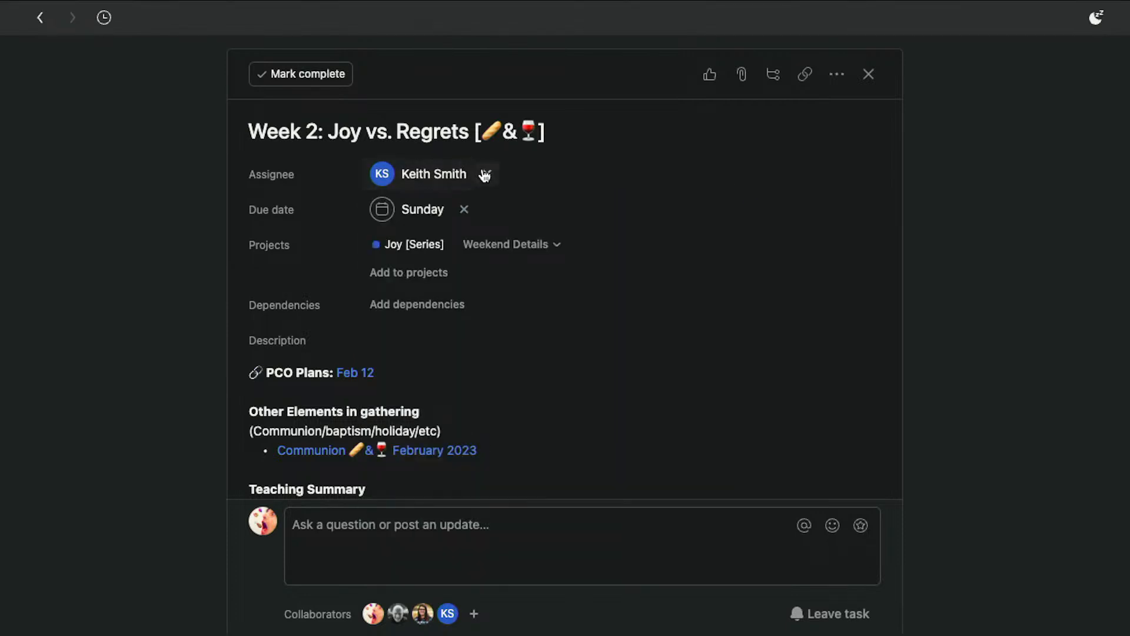
drag(585, 134, 234, 135)
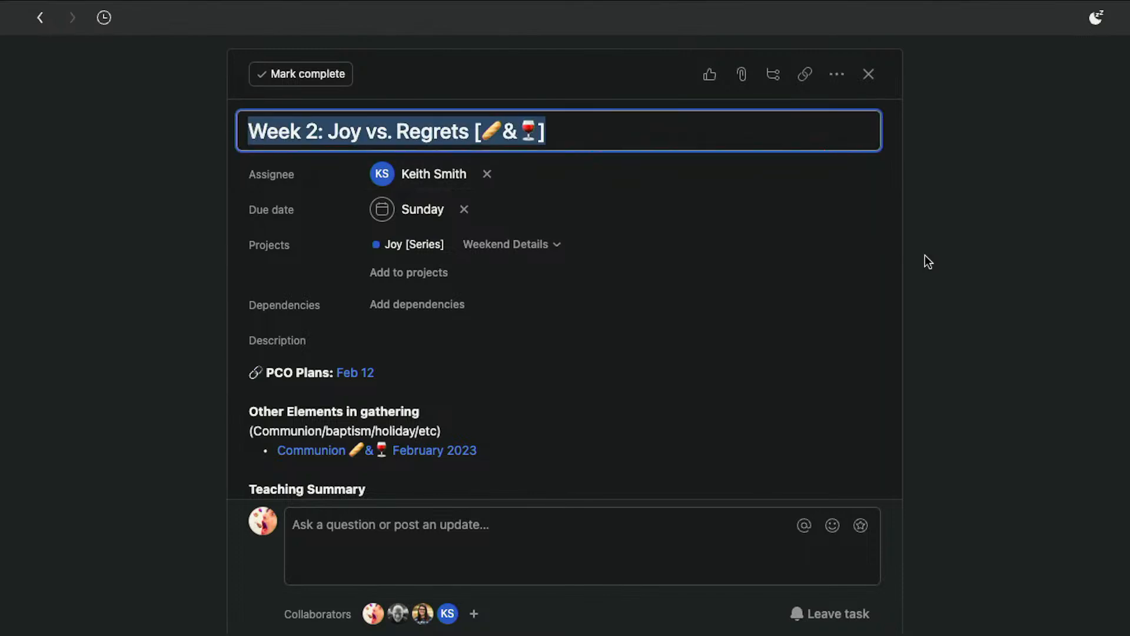
click(979, 264)
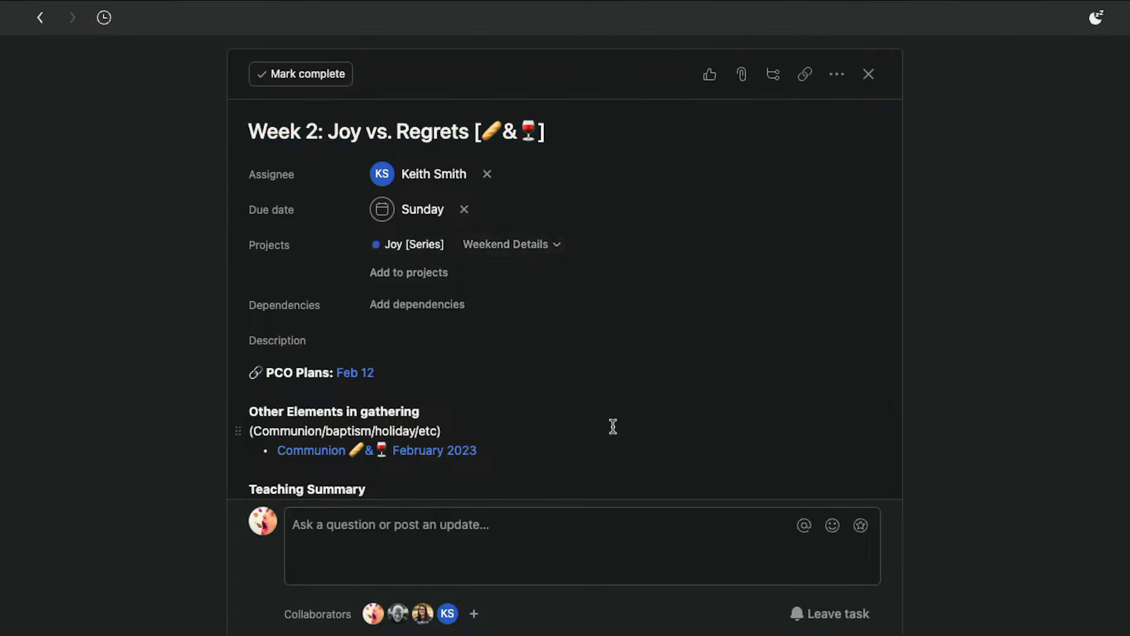
scroll(612, 425, down, 3)
scroll(612, 425, up, 3)
scroll(613, 426, up, 1)
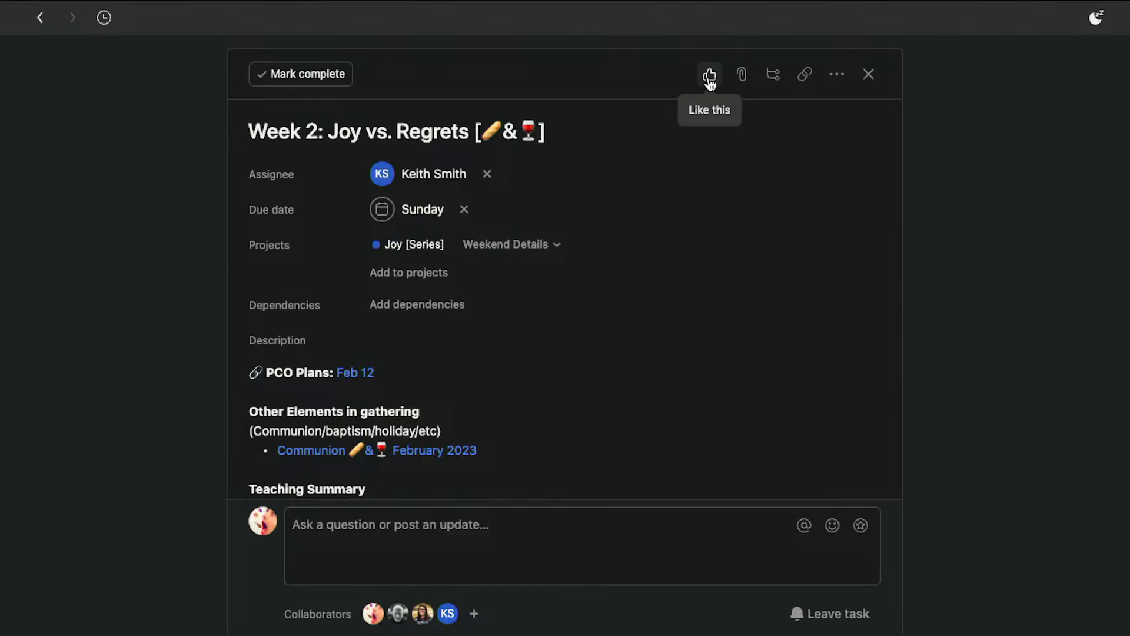
click(742, 78)
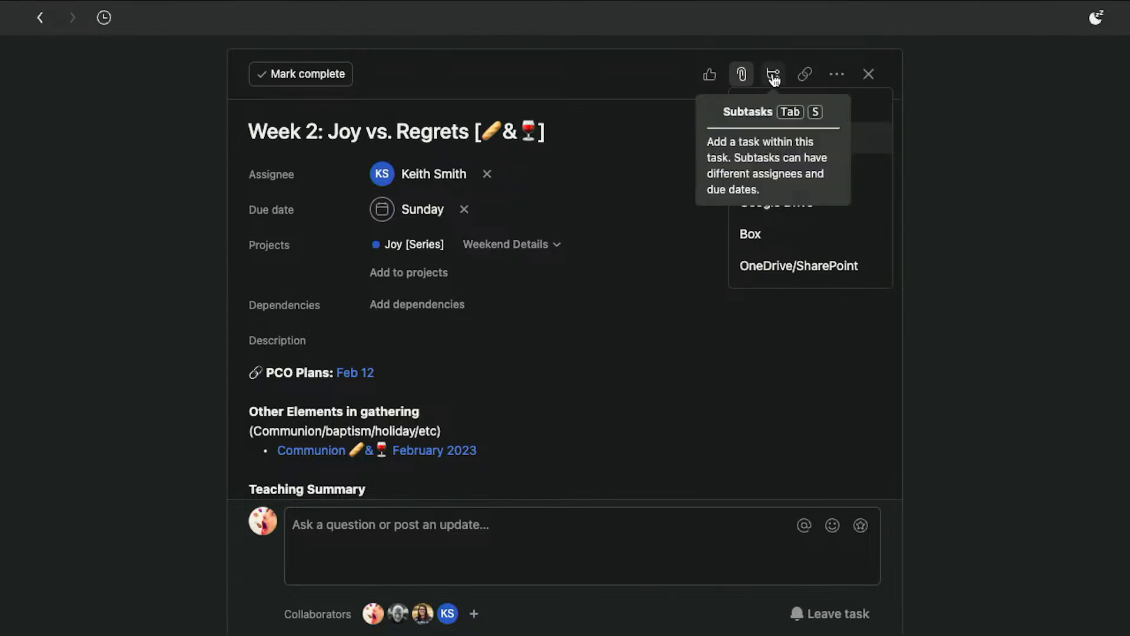
click(1011, 91)
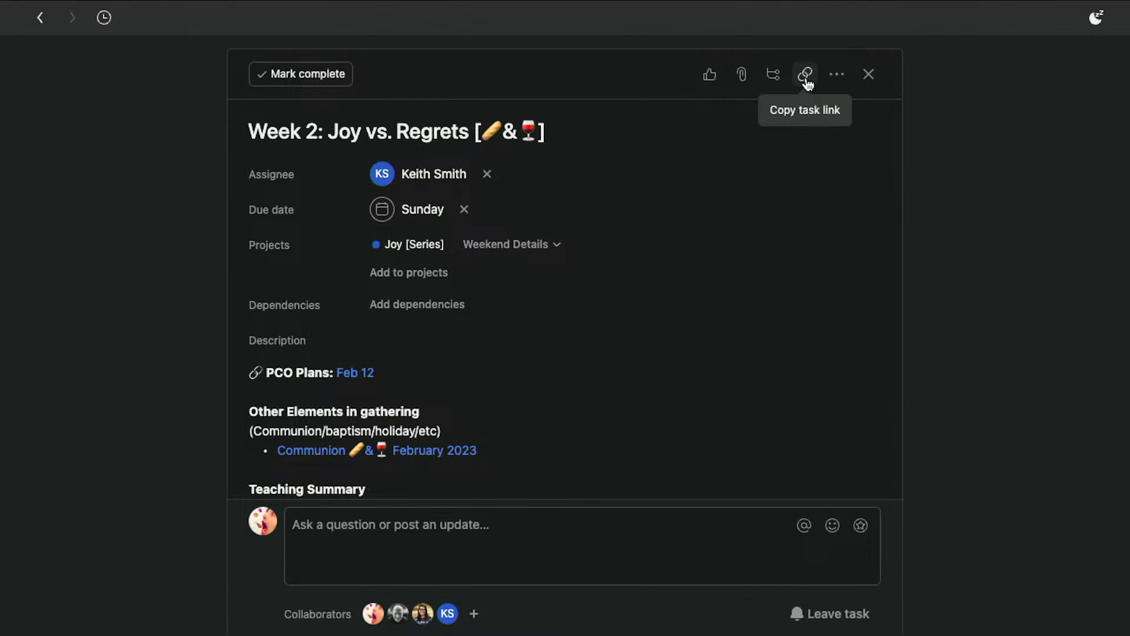
click(837, 76)
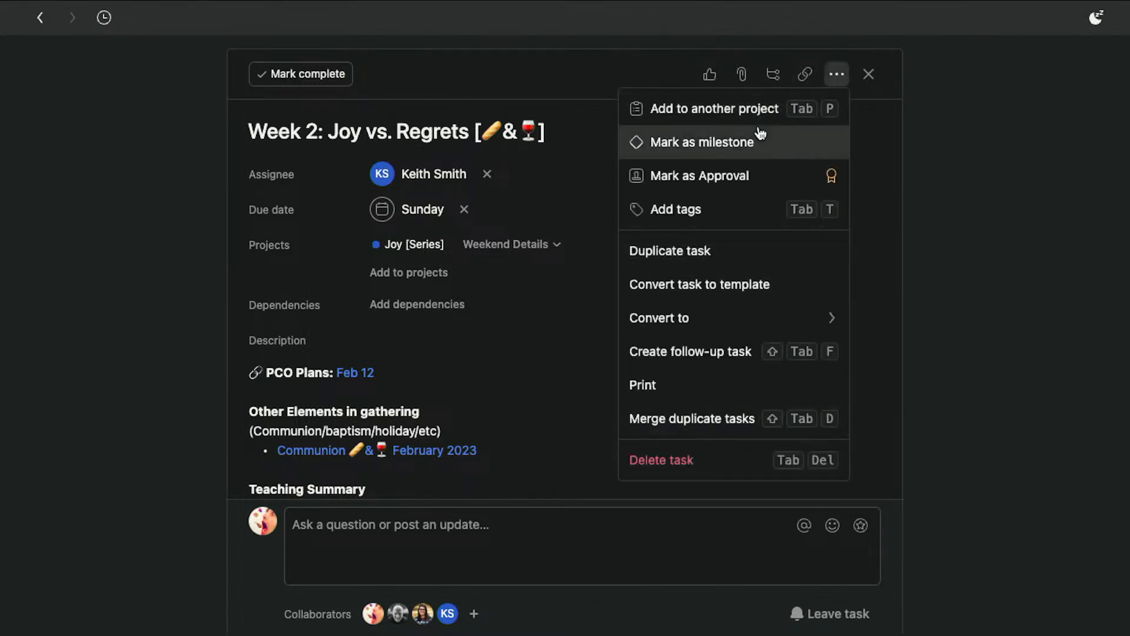
click(836, 79)
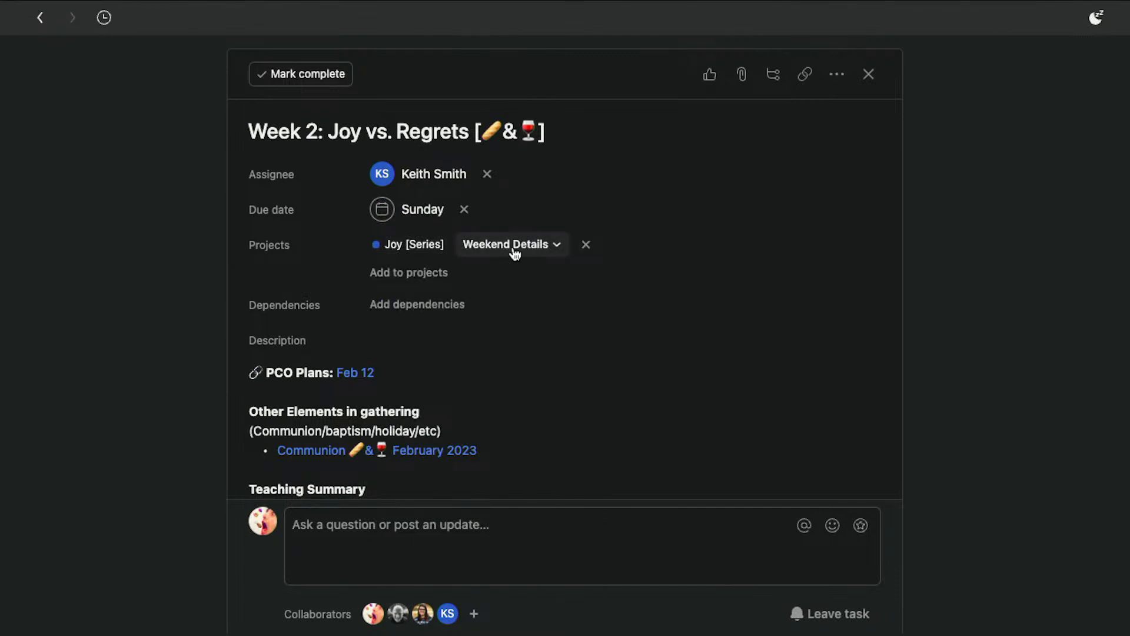
Add the task to the Gathering Planning Meeting project and remove that project again
click(406, 278)
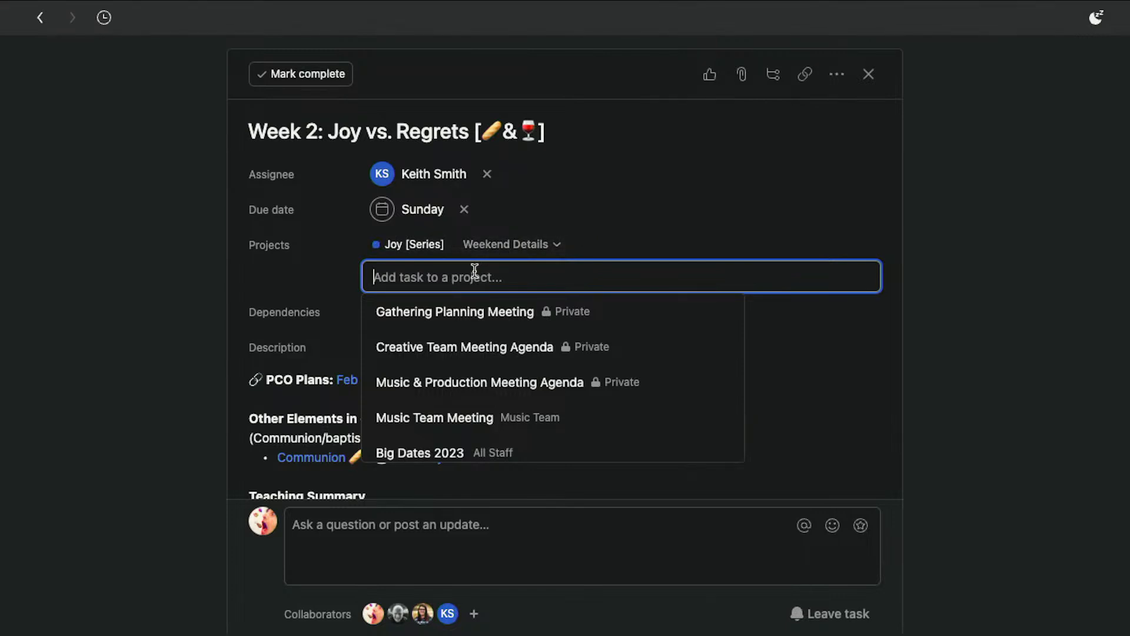
text(gath)
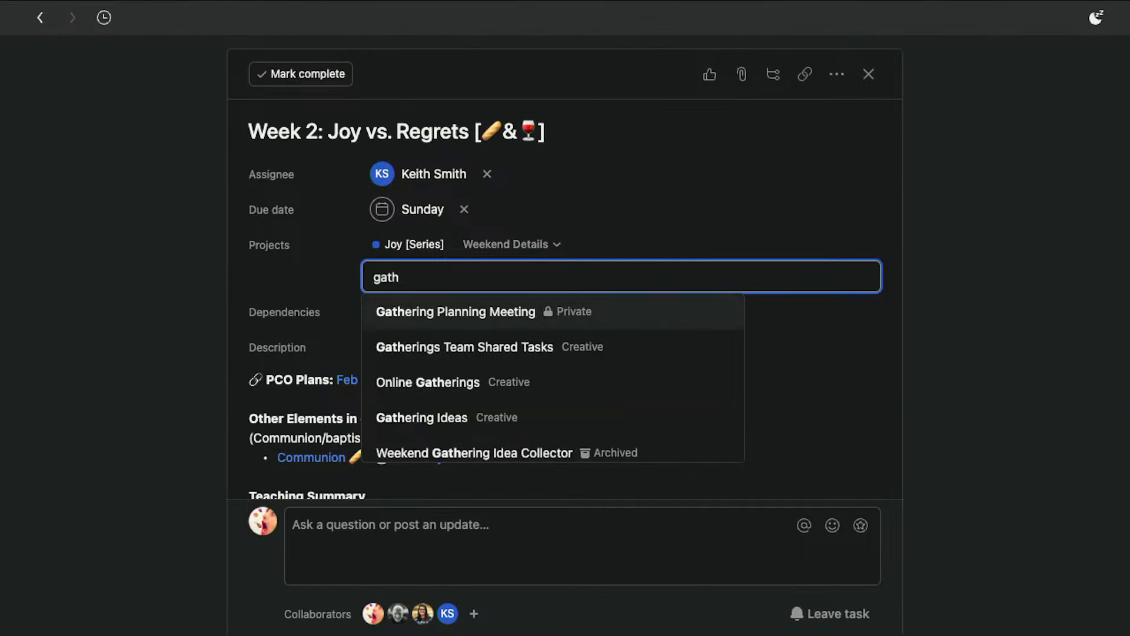
click(471, 311)
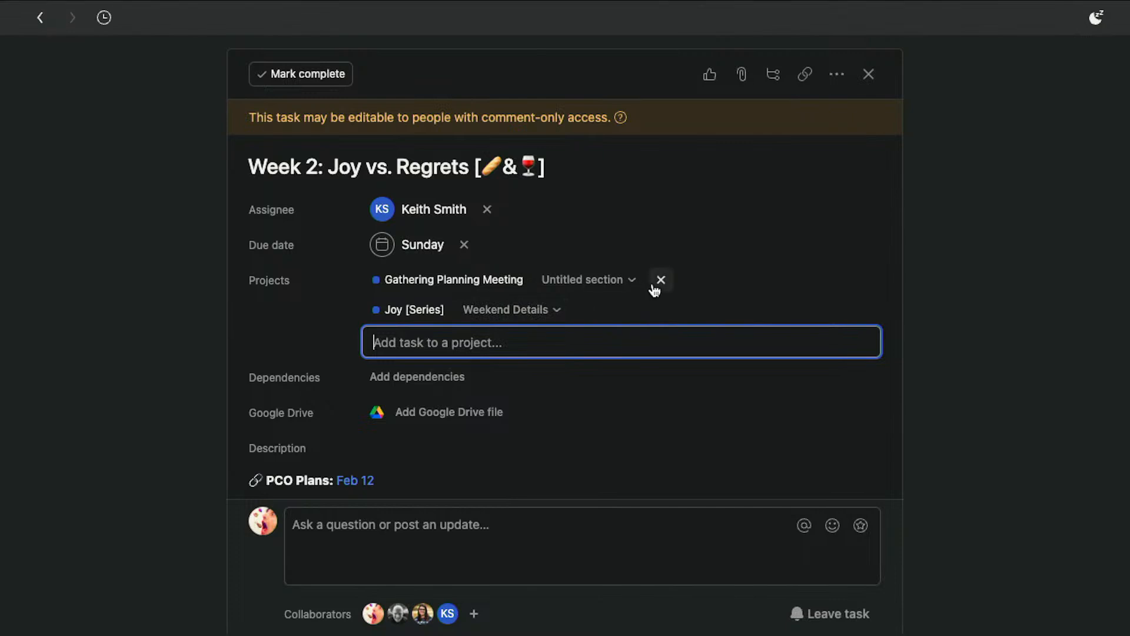
click(661, 280)
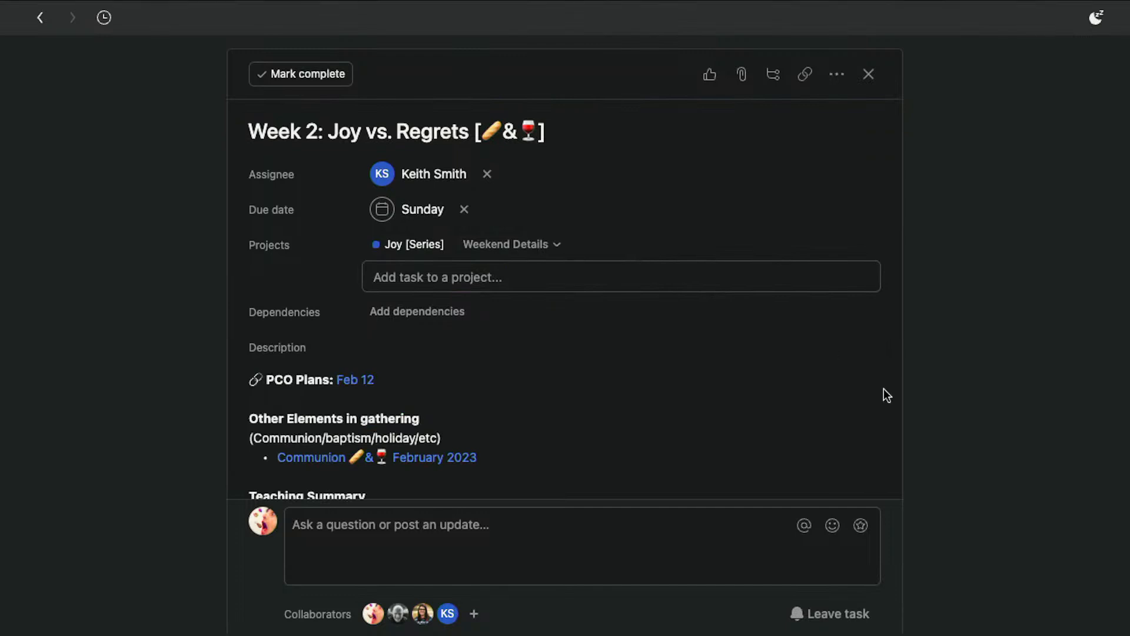
click(956, 389)
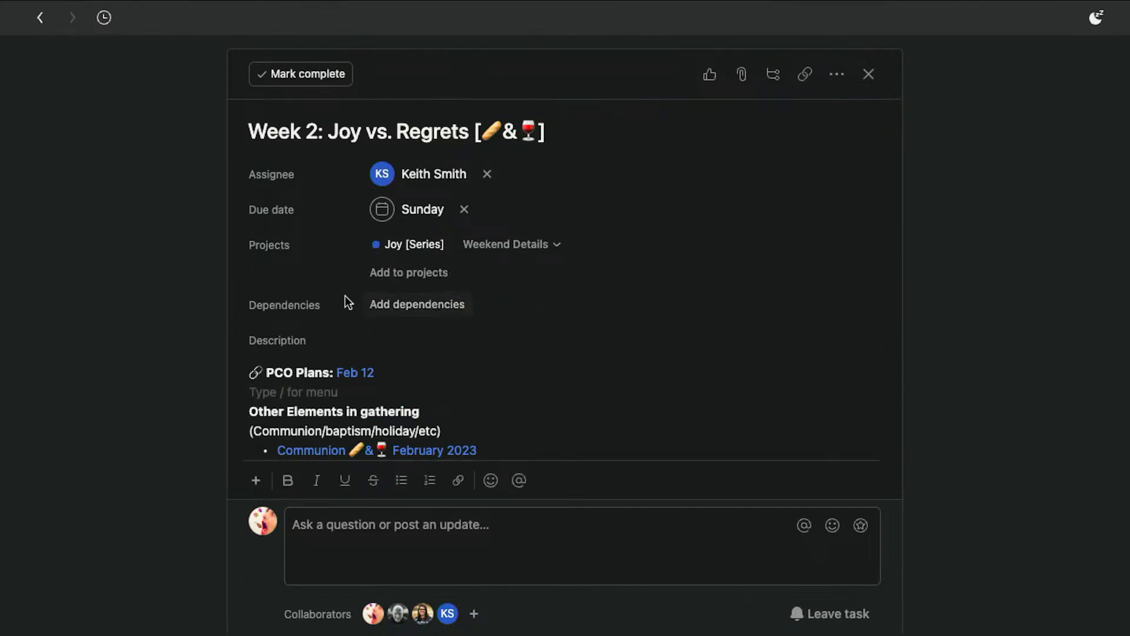
Insert a divider on the empty line below PCO Plans in the description, then delete it
scroll(436, 353, down, 2)
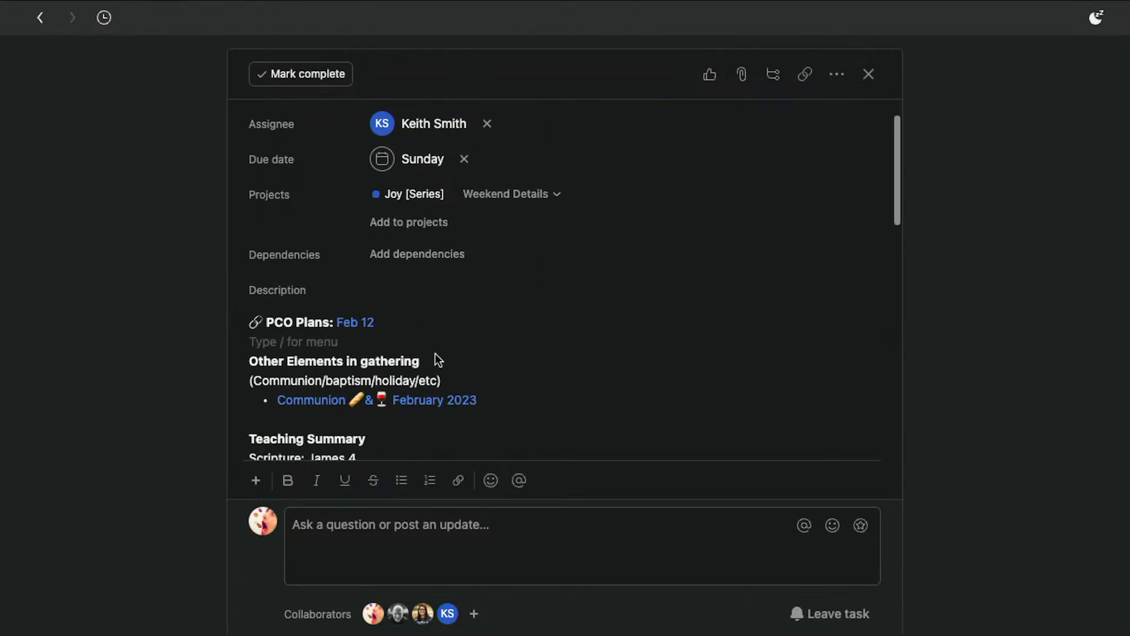
scroll(436, 353, down, 1)
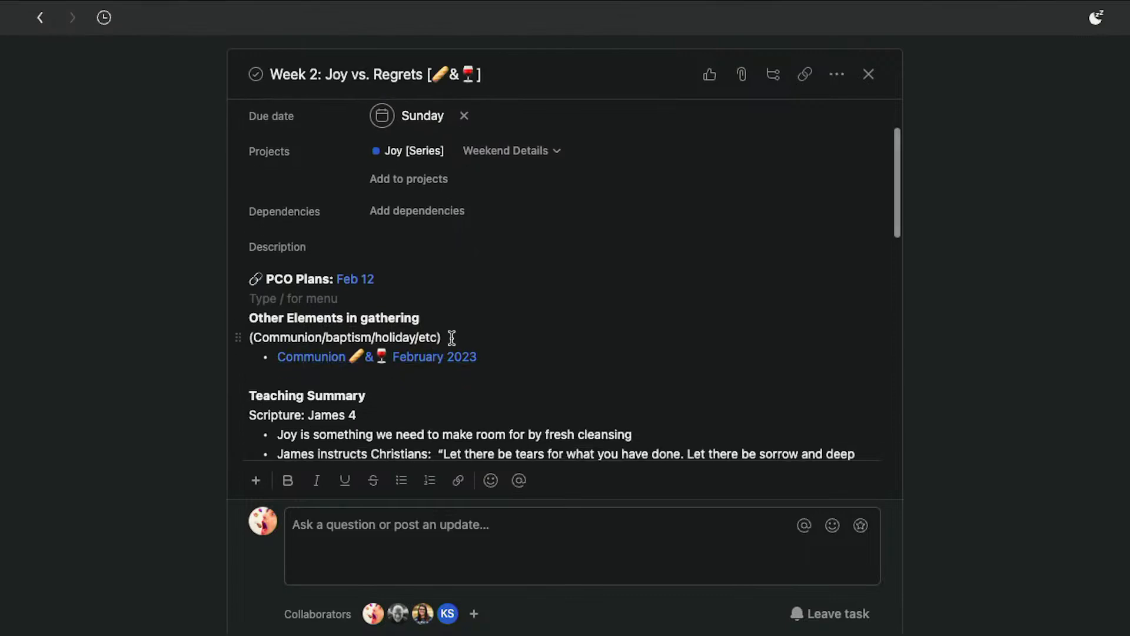
scroll(478, 312, down, 1)
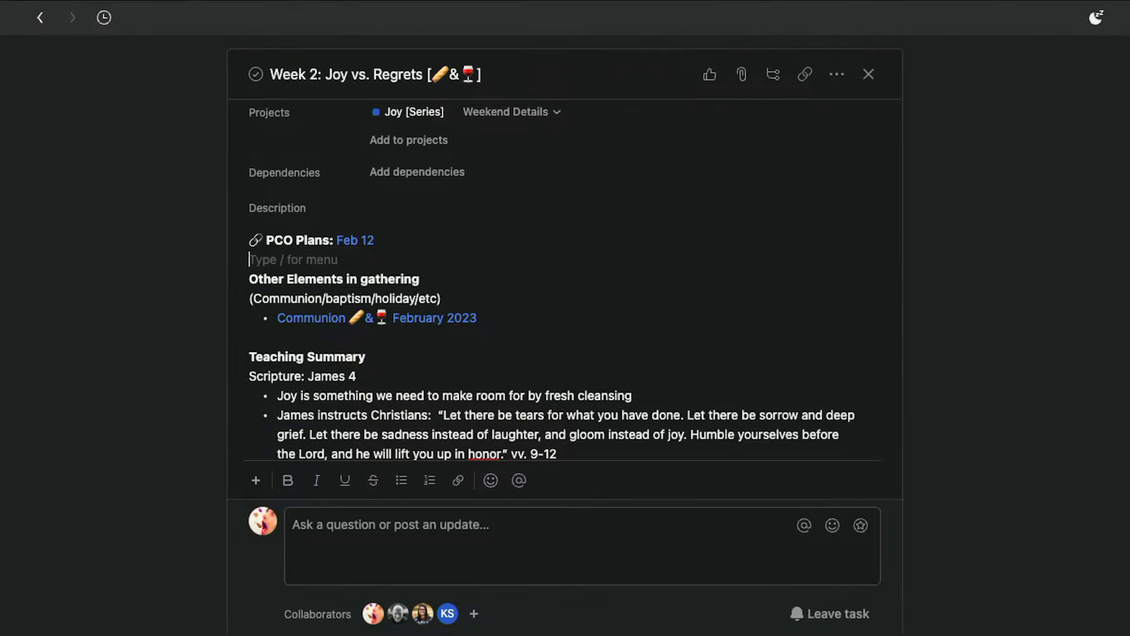
text(/)
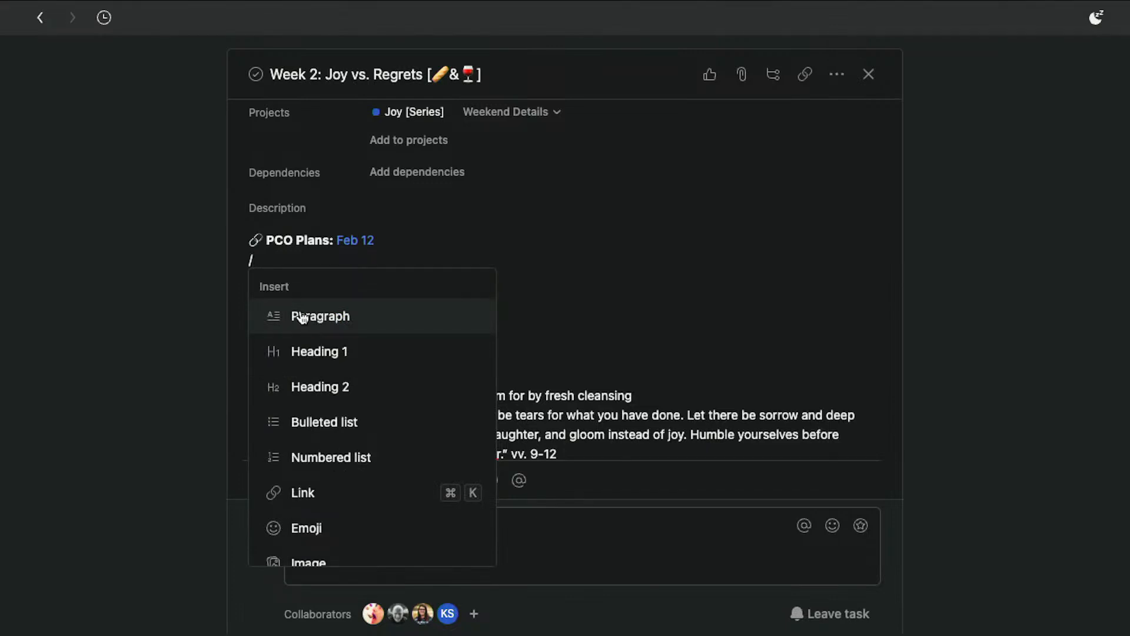
scroll(325, 471, down, 2)
scroll(325, 471, down, 1)
scroll(324, 470, up, 3)
scroll(323, 469, down, 3)
click(343, 488)
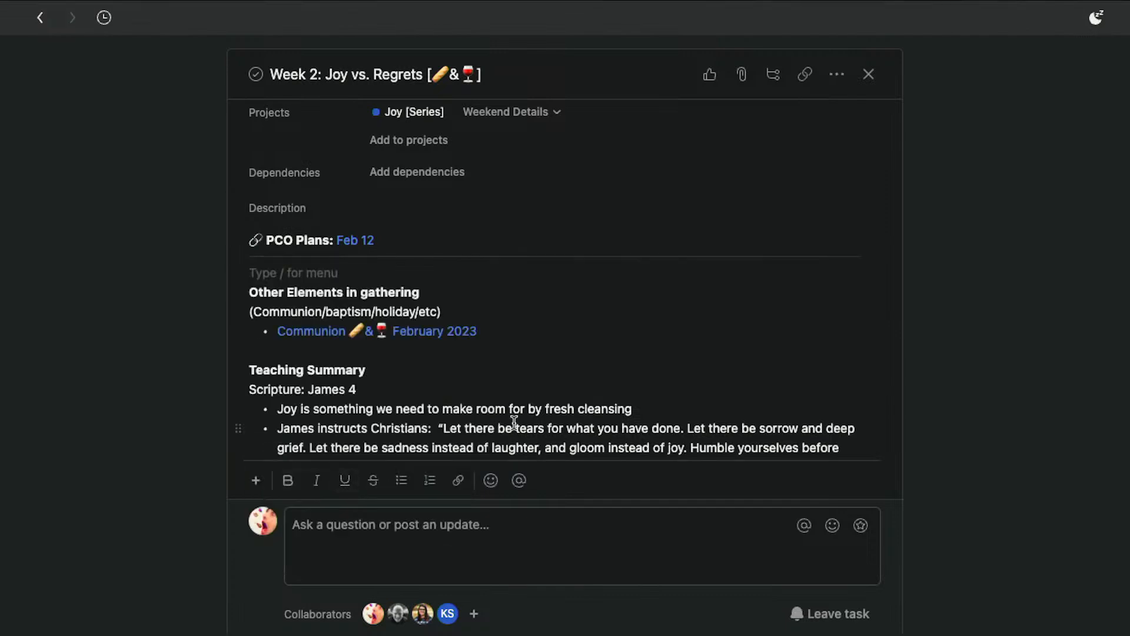
key(BackSpace)
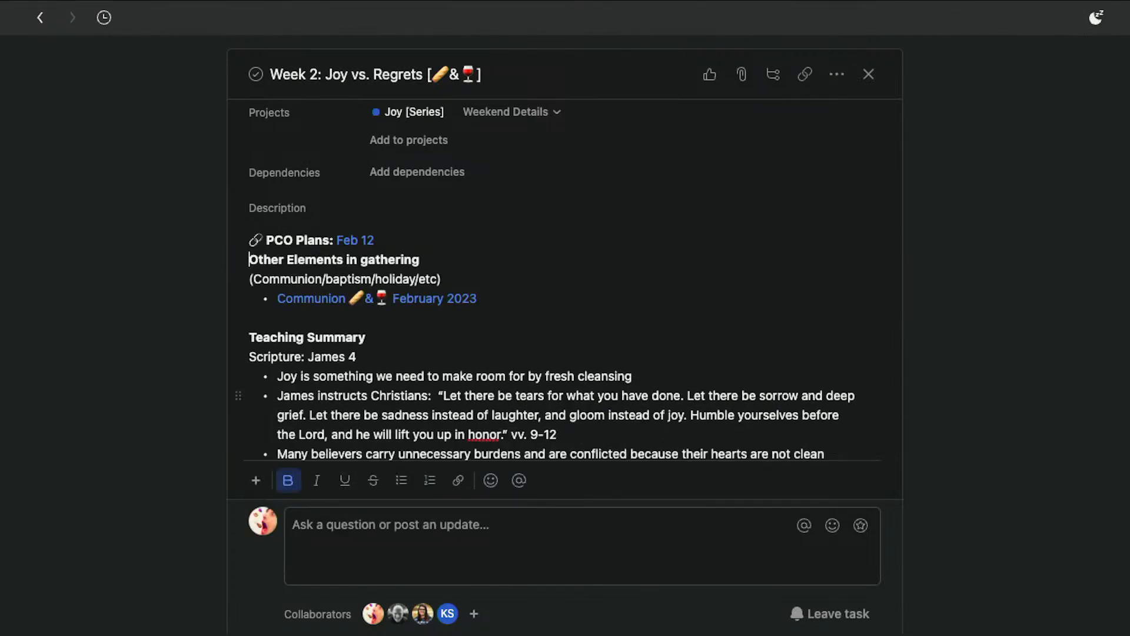
key(Return)
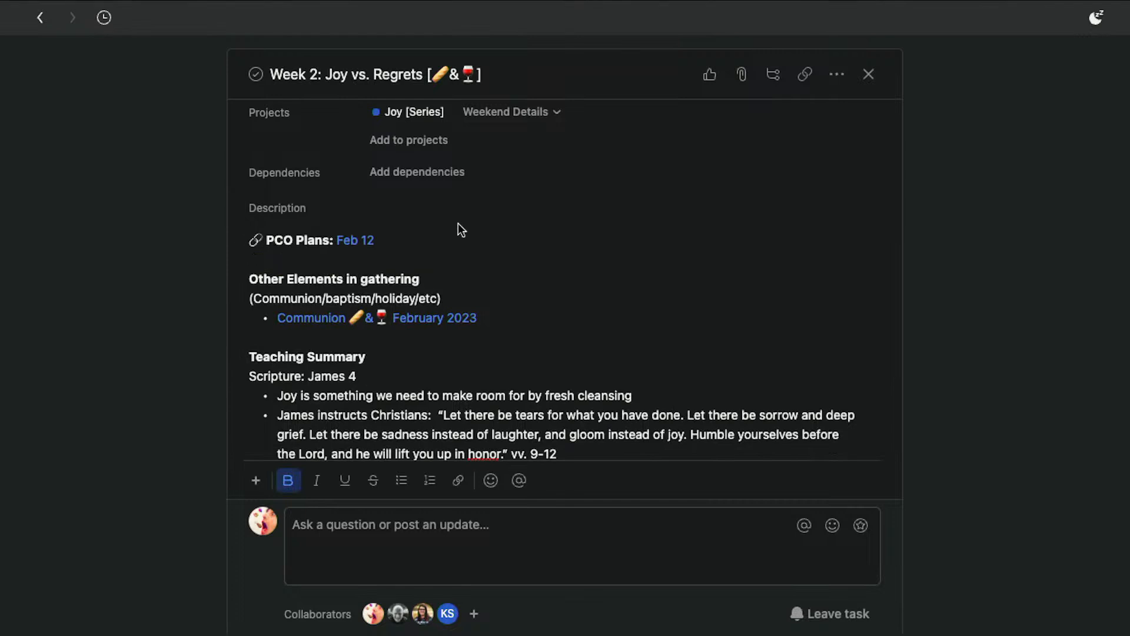
click(447, 260)
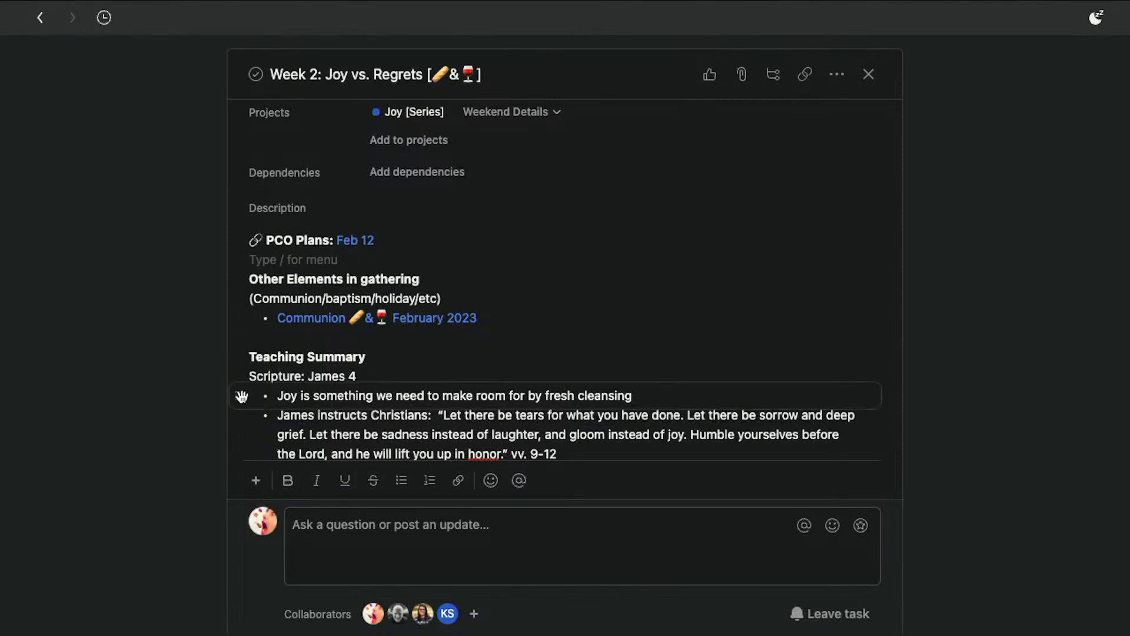
click(242, 397)
mouse_move(242, 397)
mouse_down()
mouse_move(268, 400)
mouse_move(305, 365)
mouse_move(280, 306)
mouse_move(232, 438)
mouse_move(239, 446)
mouse_move(244, 393)
mouse_up()
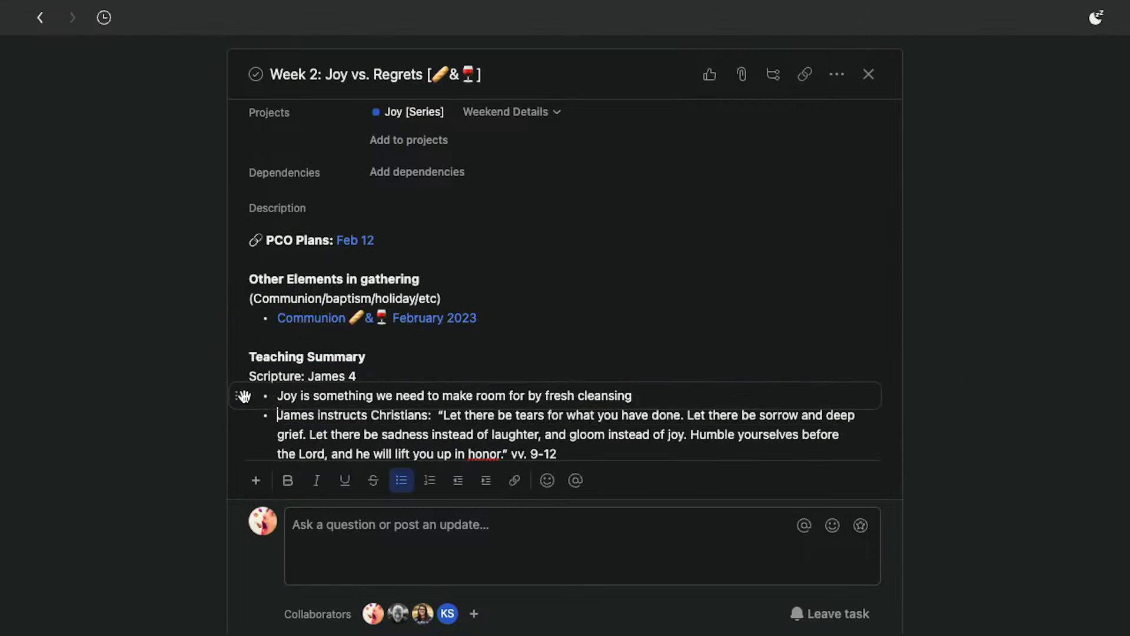
click(531, 343)
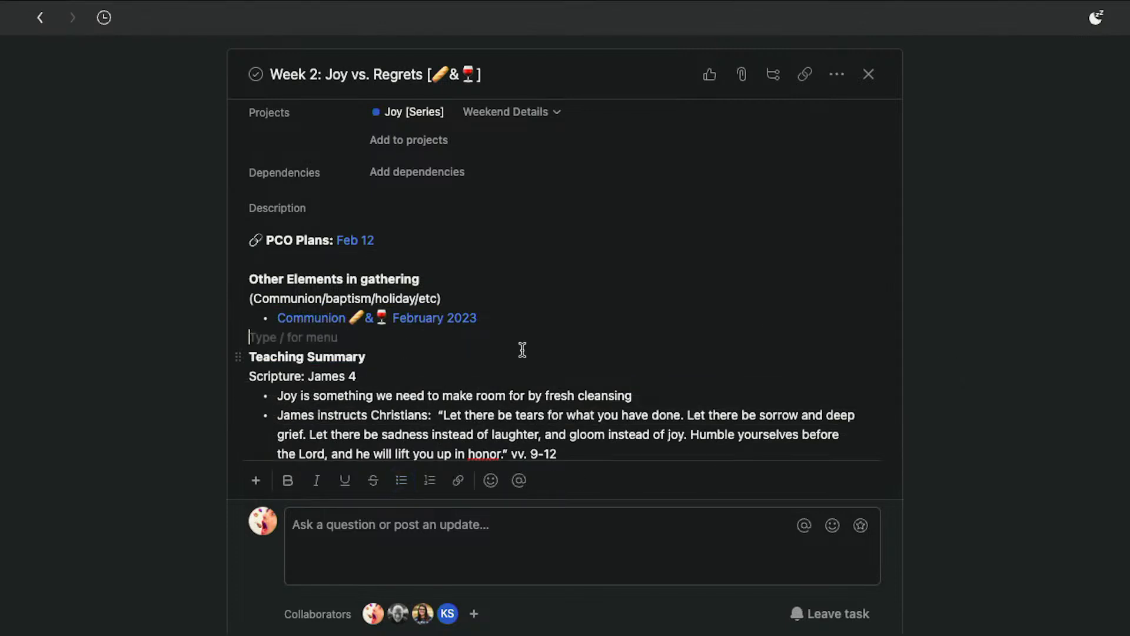
scroll(523, 350, down, 1)
scroll(522, 350, down, 2)
scroll(522, 350, up, 3)
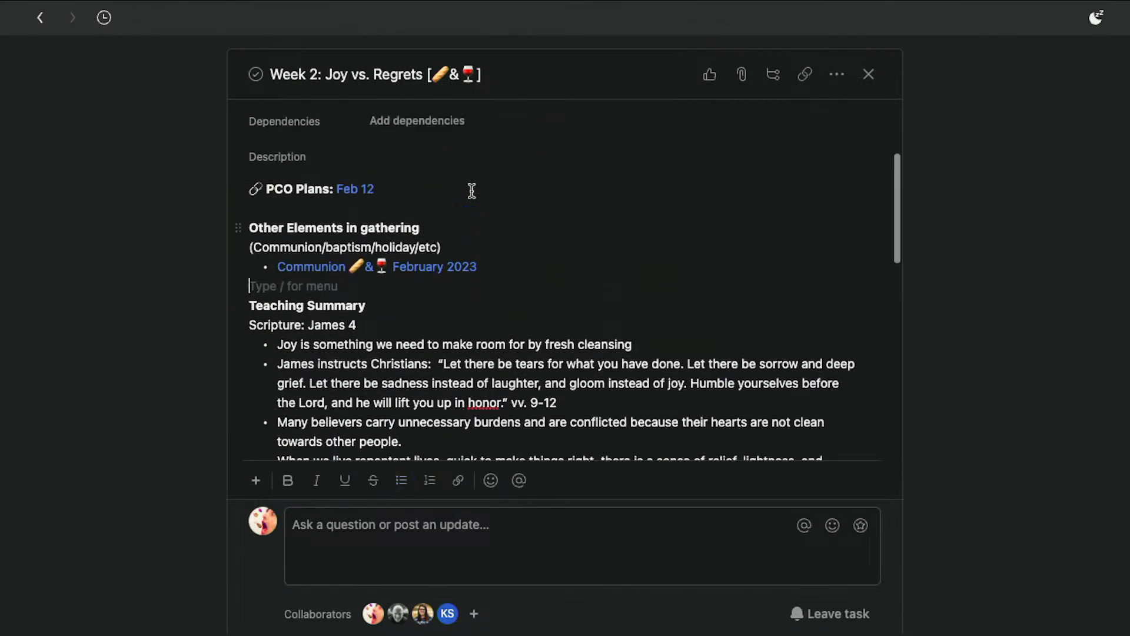
Start a new bullet under the Communion February 2023 link and search for a task mention with communion march 2023
click(522, 293)
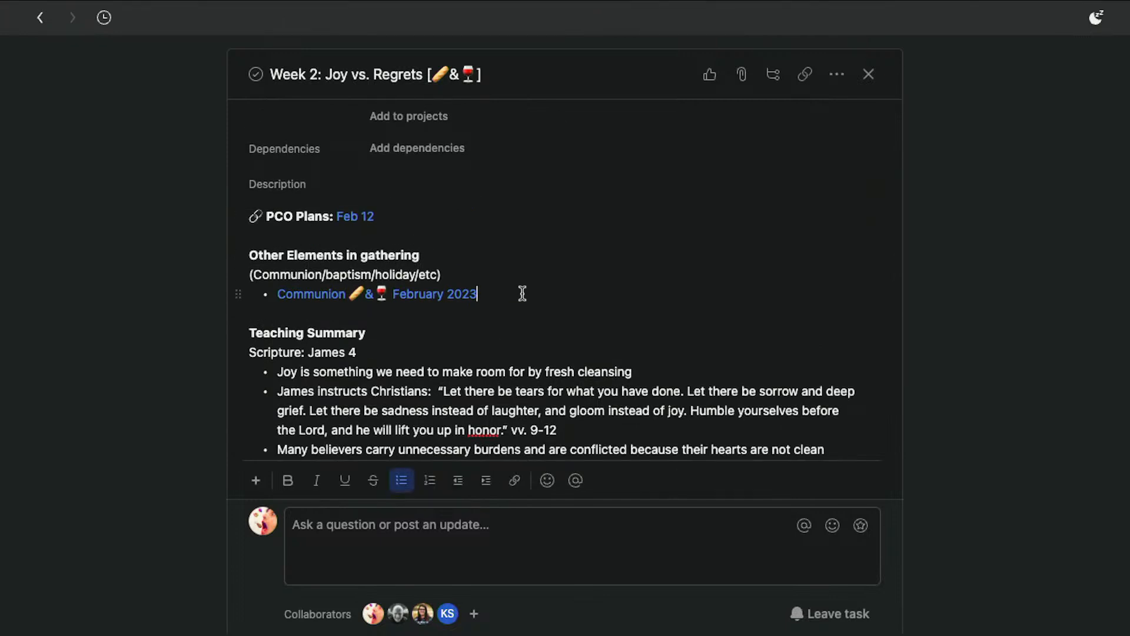
key(Return)
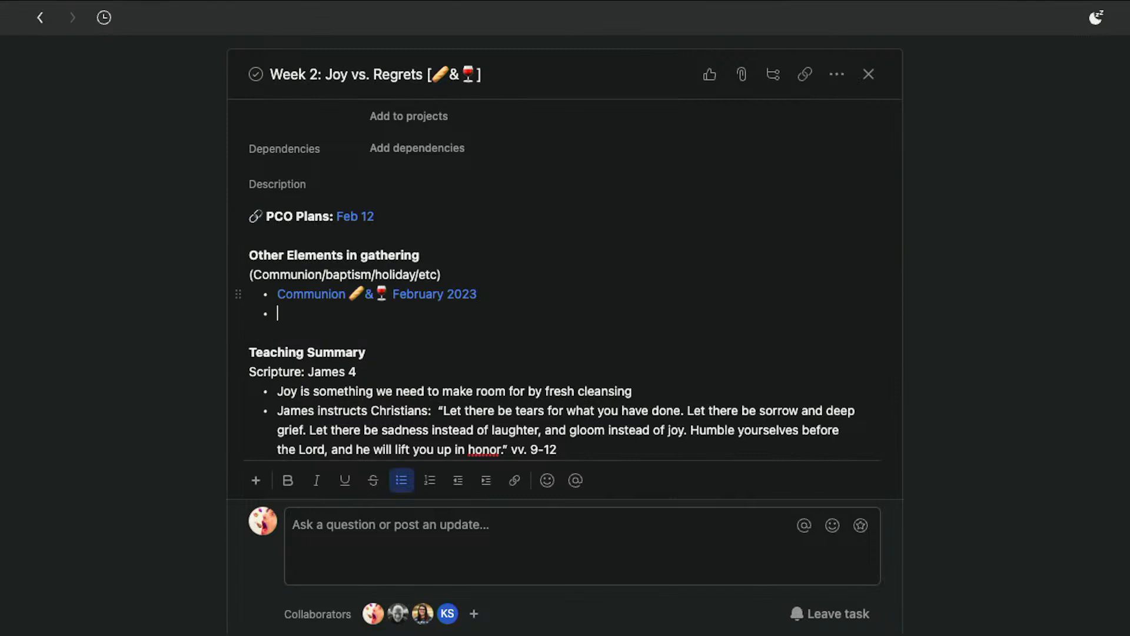
text(@)
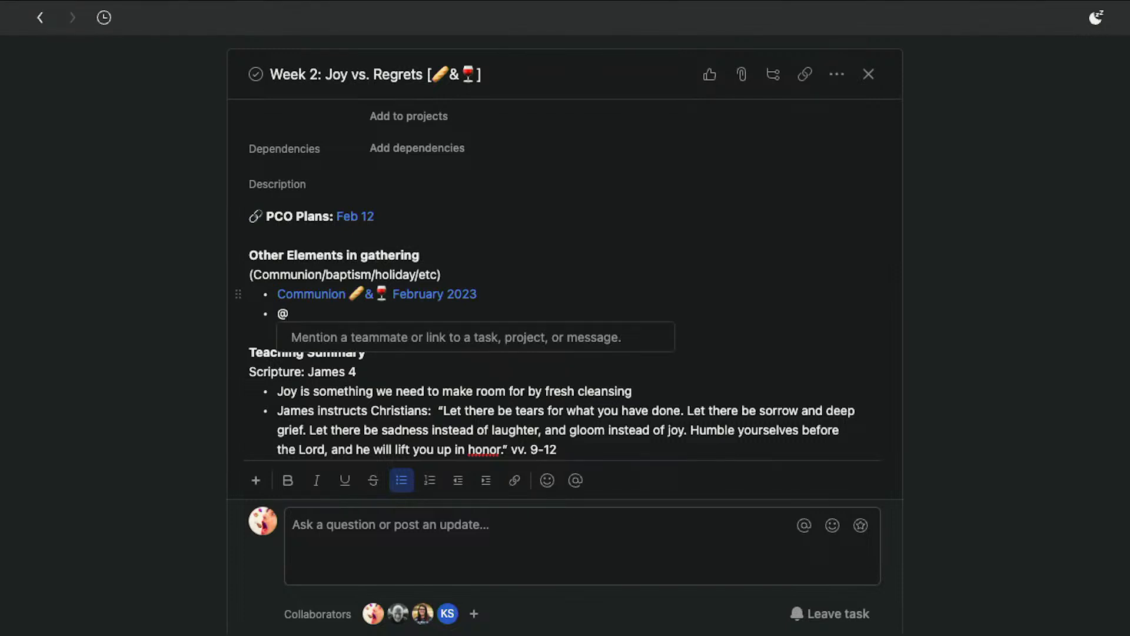
text(communion)
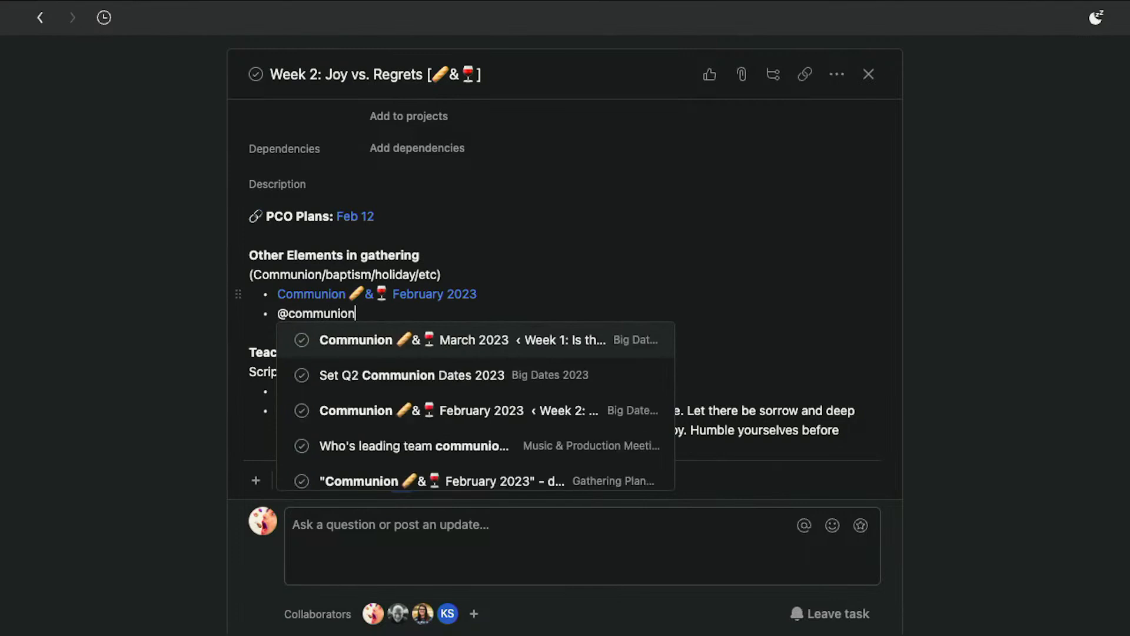
scroll(454, 405, down, 4)
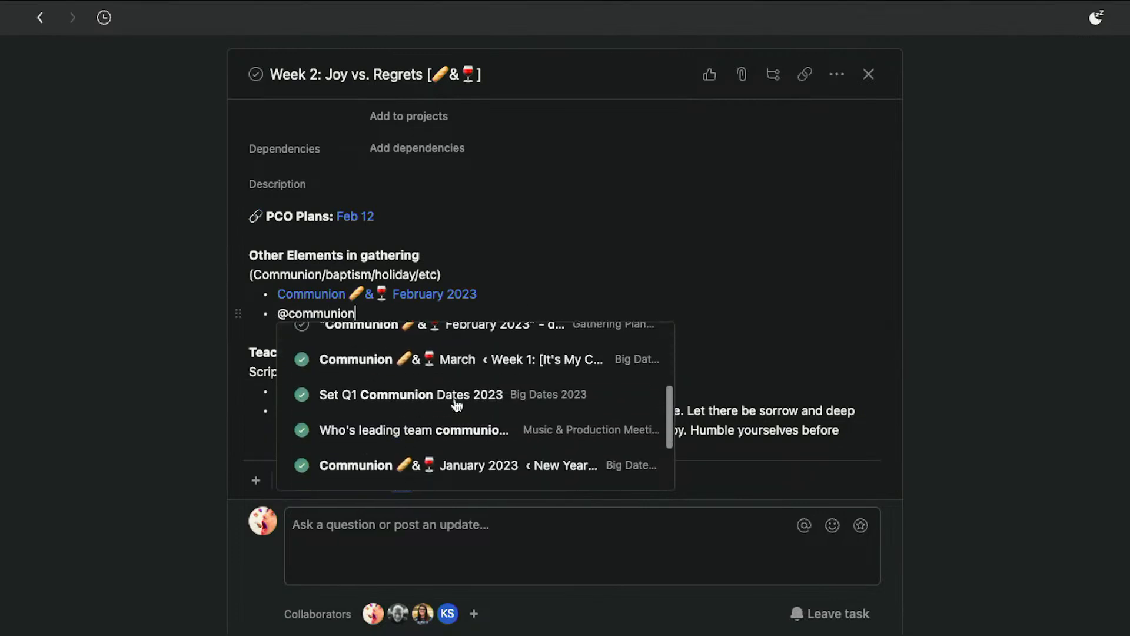
scroll(454, 405, up, 4)
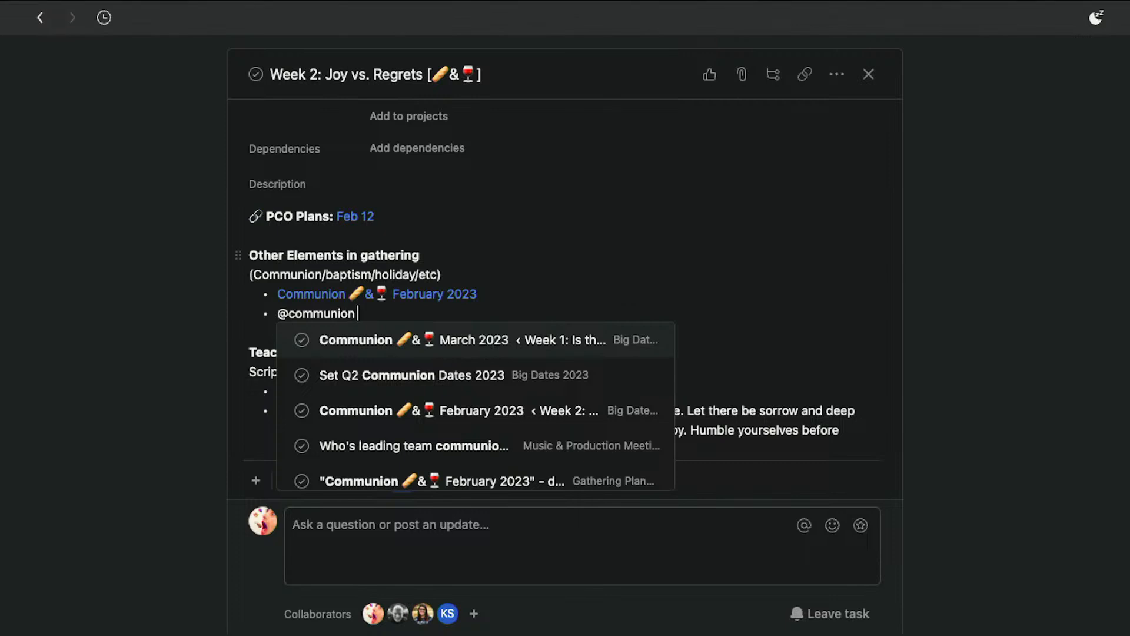
text(march)
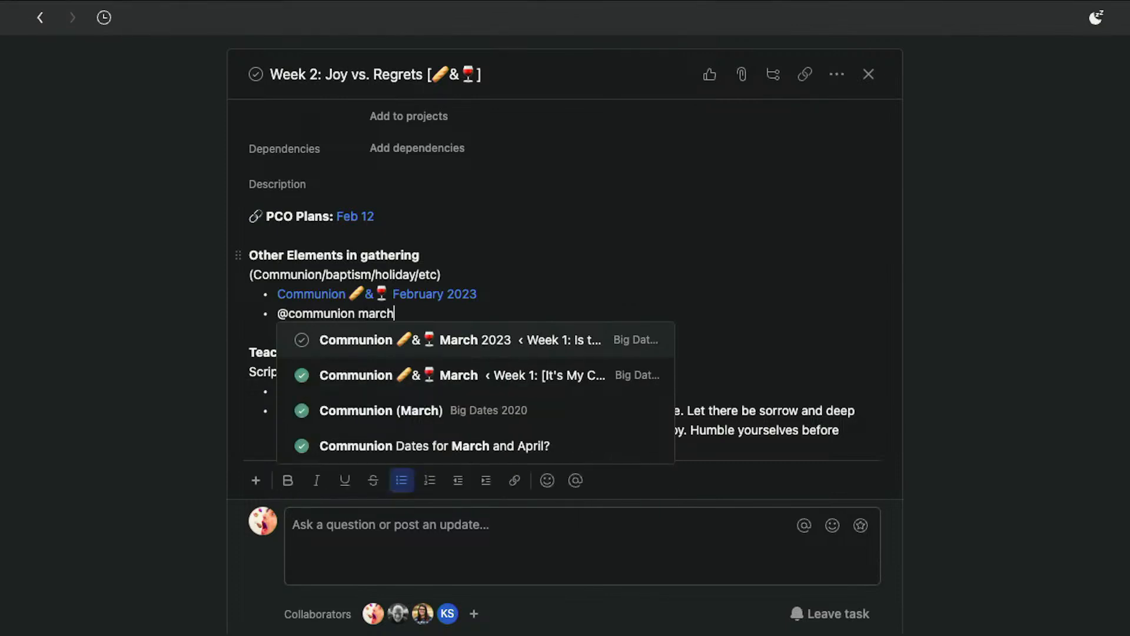
text( 2023)
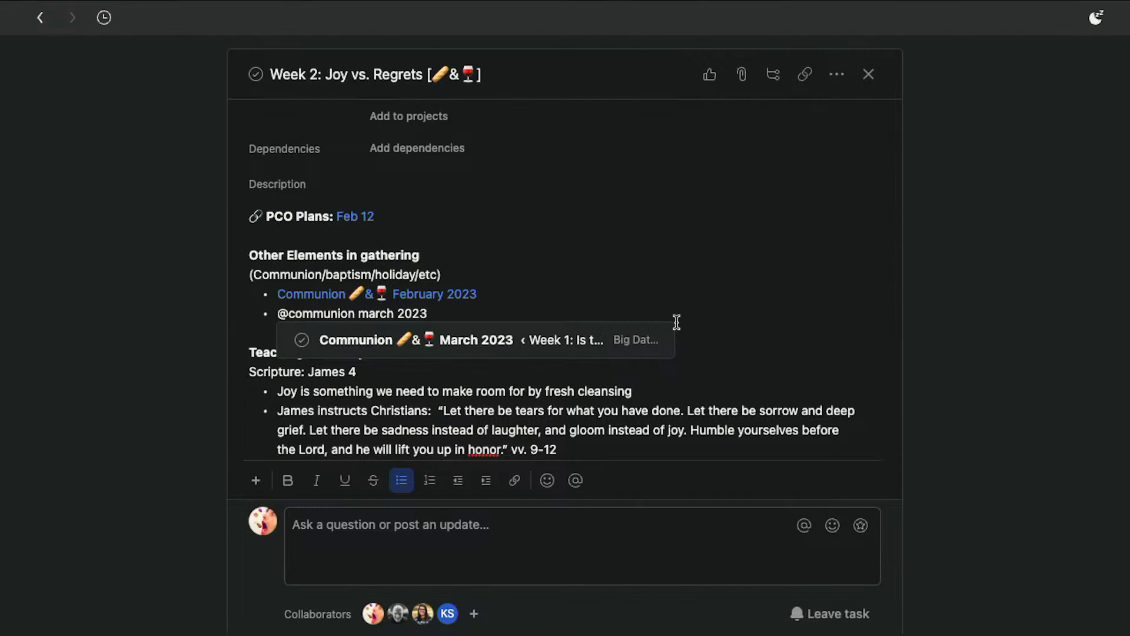
Replace the bullet text with a mention of the assigned teammate, then delete the mention and the empty bullet
key(super+shift+Left)
text(@)
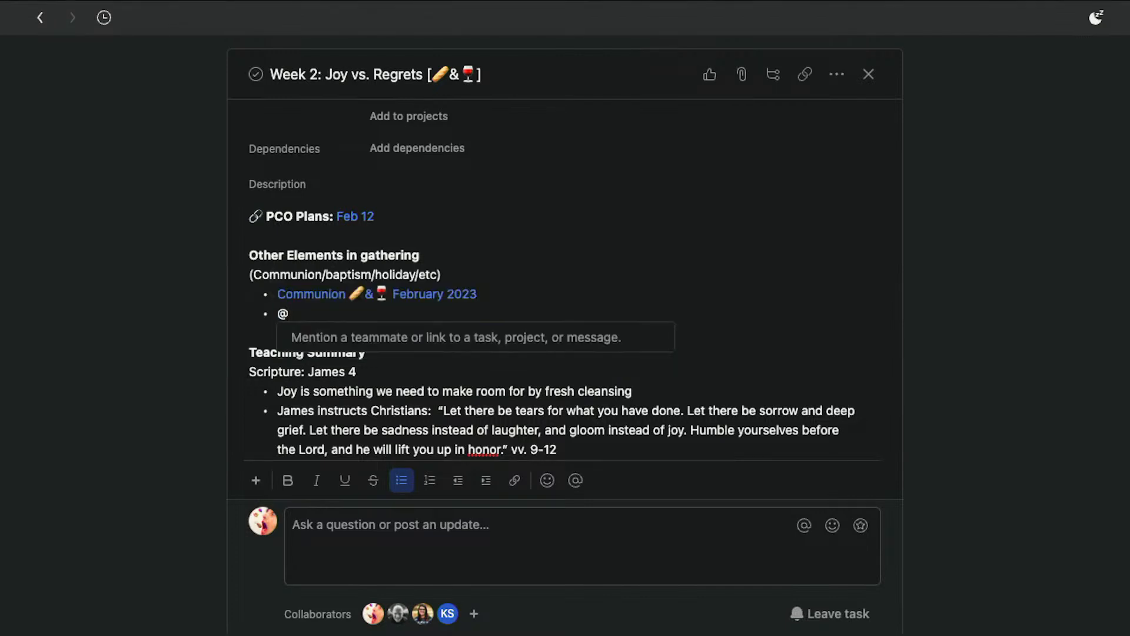
text(keith)
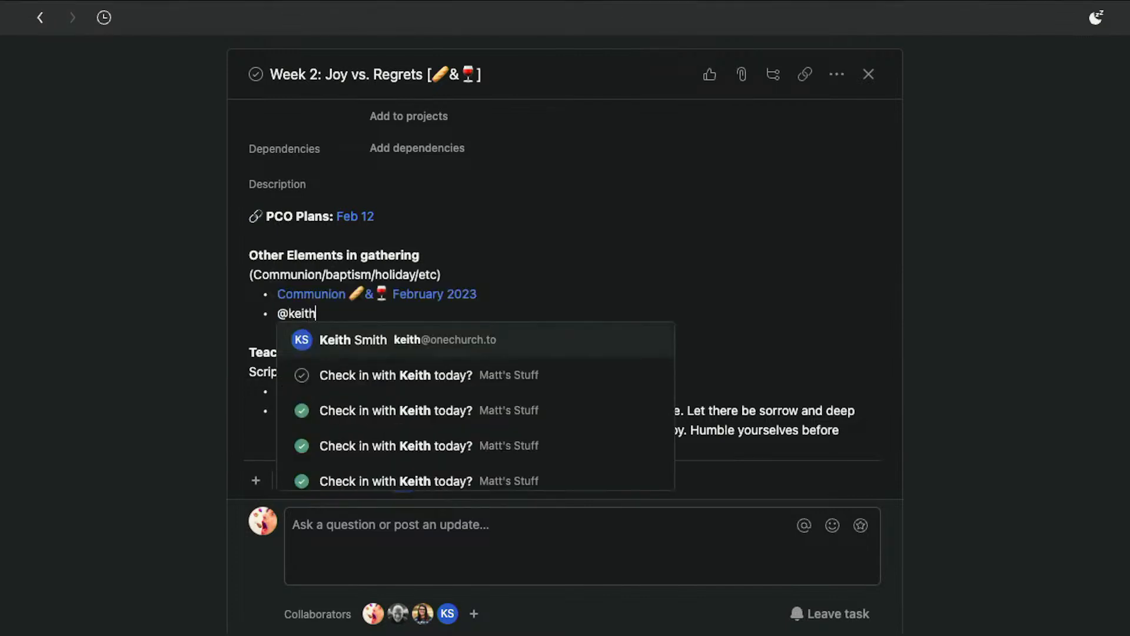
click(573, 350)
mouse_move(306, 313)
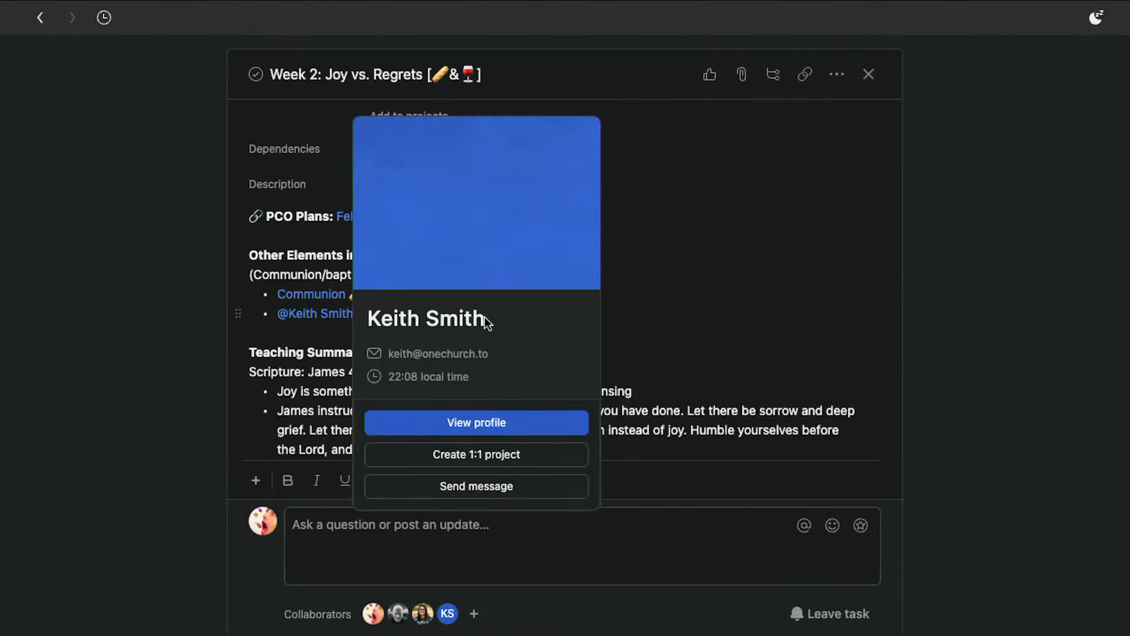
key(BackSpace)
key(BackSpace)
key(BackSpace)
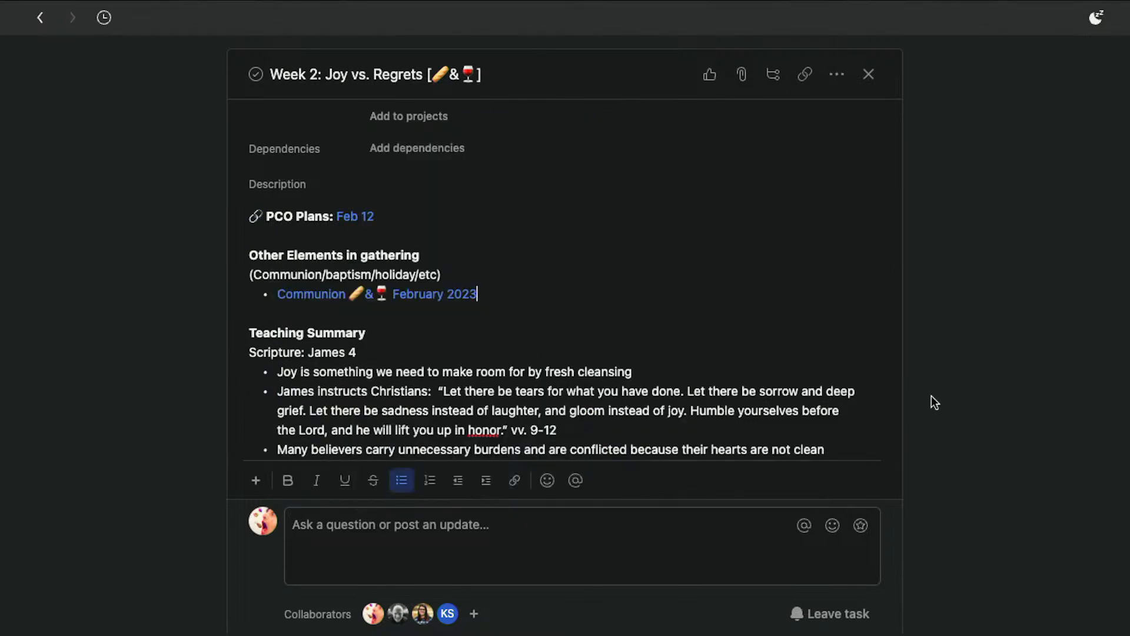
Review the task description, its Scripture line and the subtasks list below it
scroll(748, 306, down, 5)
scroll(748, 306, down, 8)
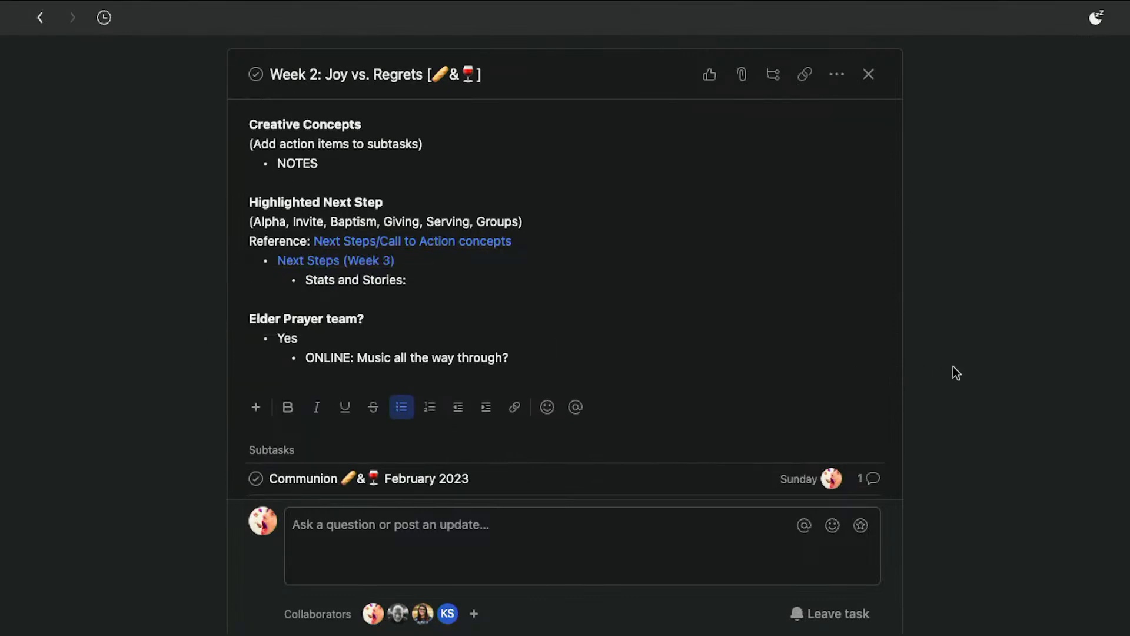
scroll(497, 259, up, 3)
scroll(500, 247, up, 5)
triple_click(500, 253)
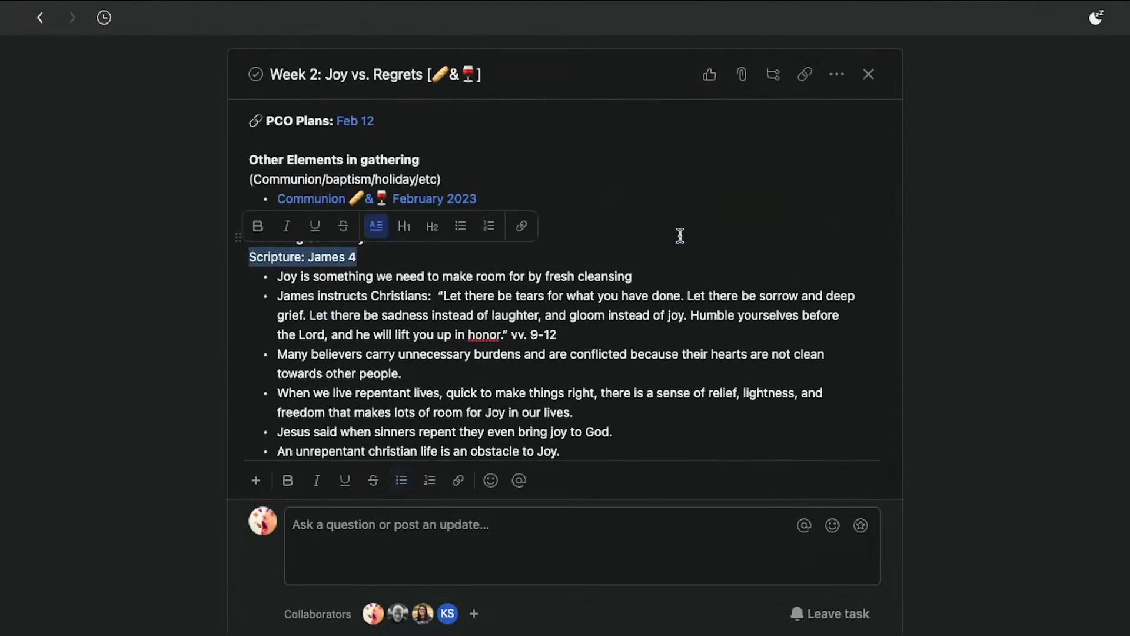
click(719, 235)
scroll(732, 296, down, 10)
scroll(643, 281, up, 2)
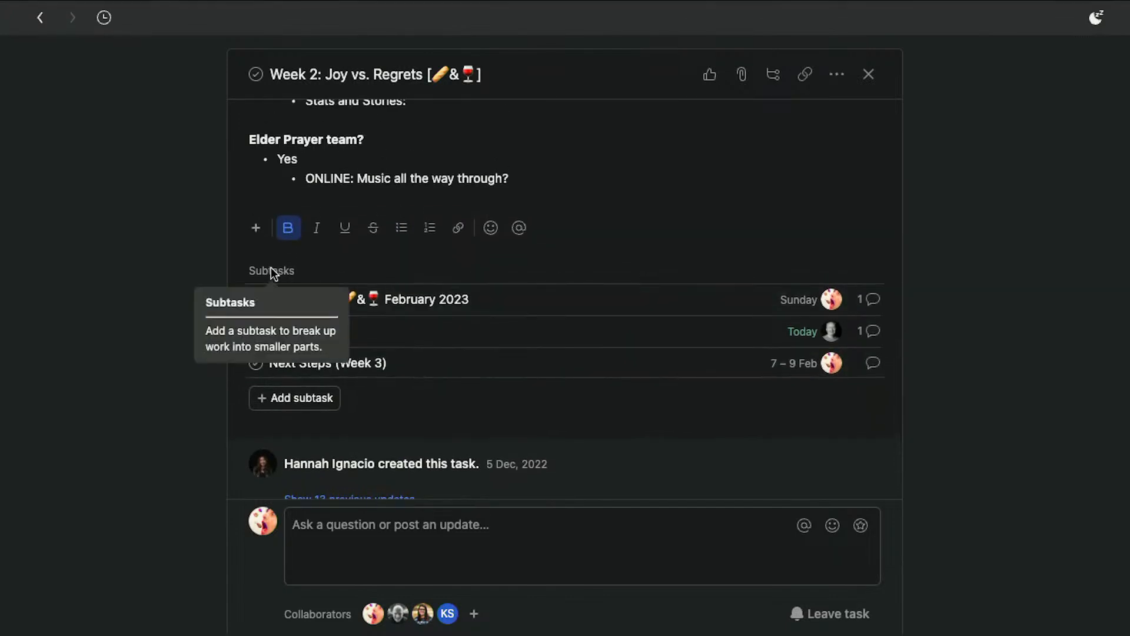
click(199, 287)
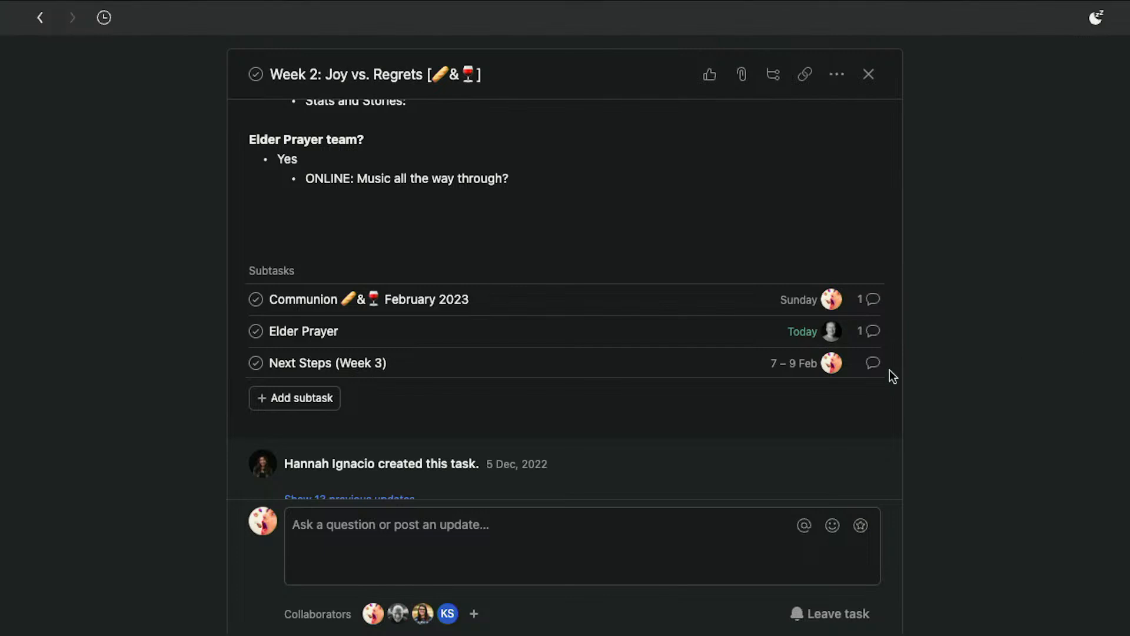
Expand the 13 previous updates in the task's activity history and look through the entries
scroll(568, 412, down, 1)
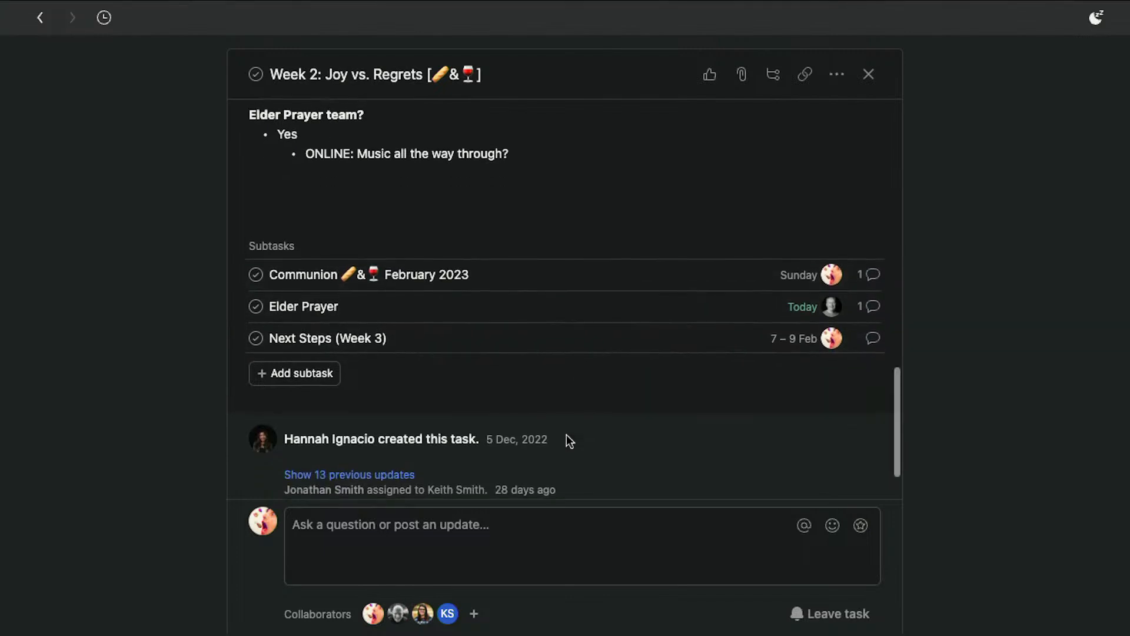
scroll(671, 394, down, 3)
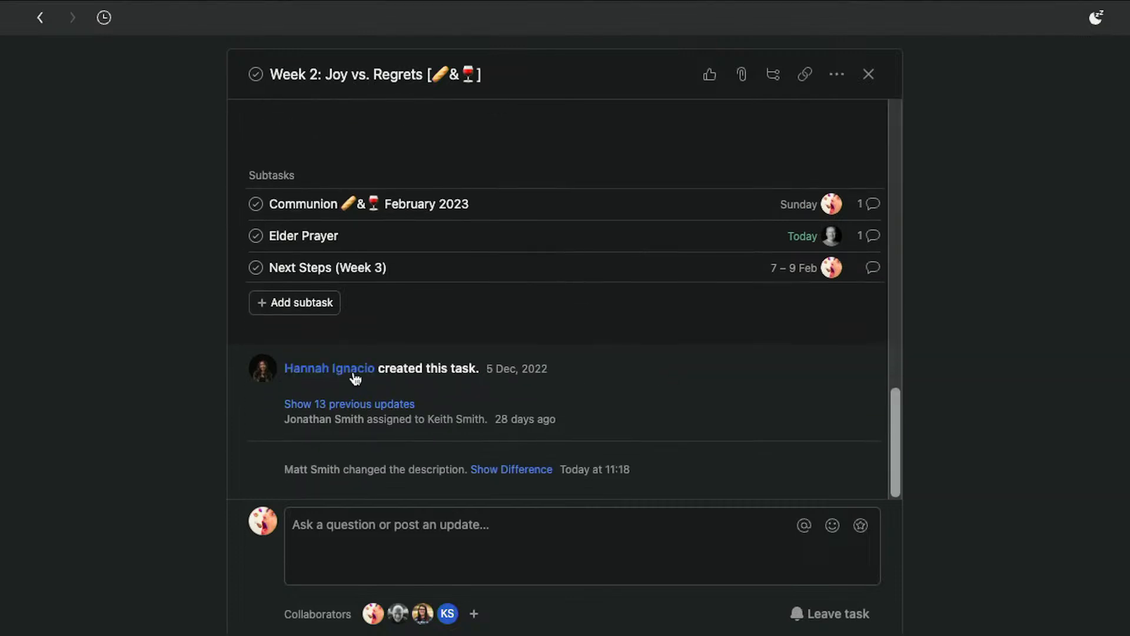
mouse_move(355, 378)
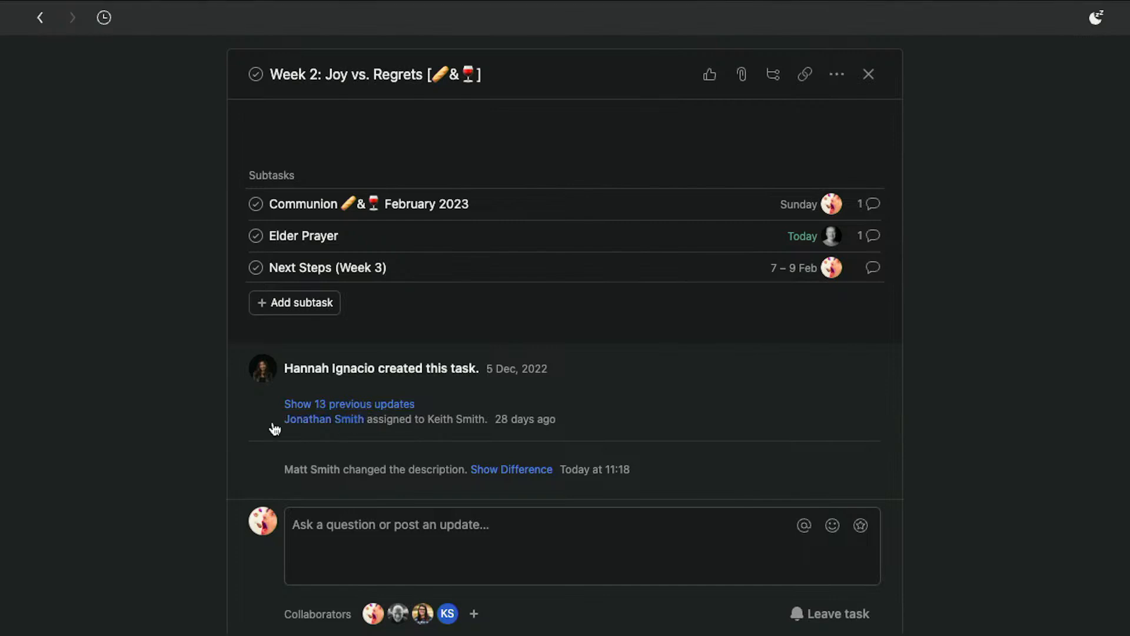
click(327, 406)
mouse_move(326, 406)
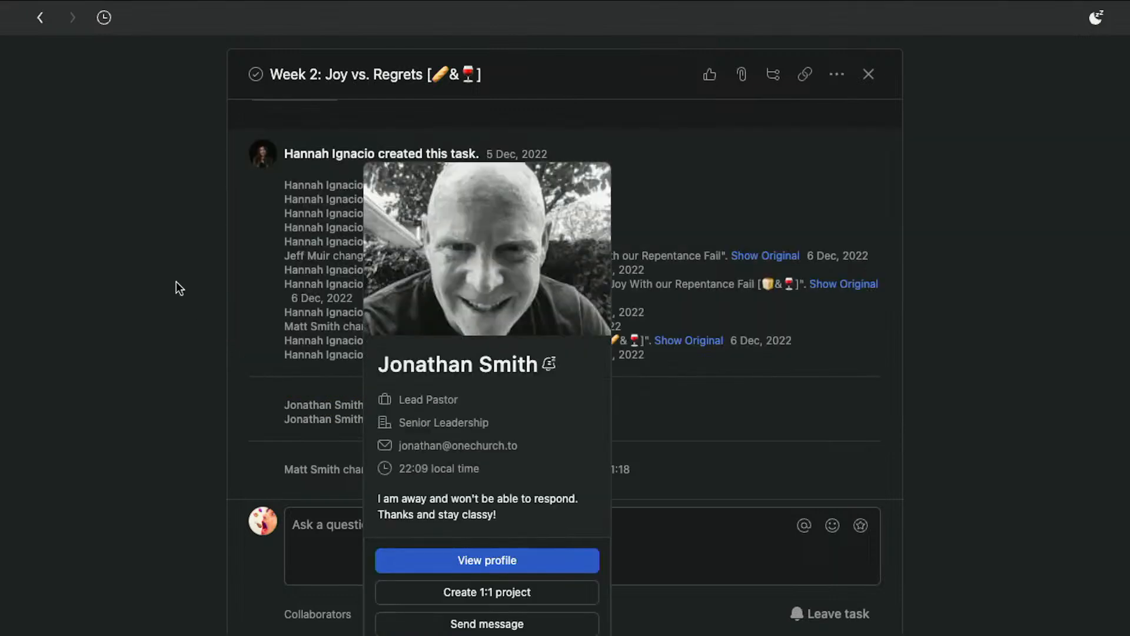
drag(277, 183, 901, 232)
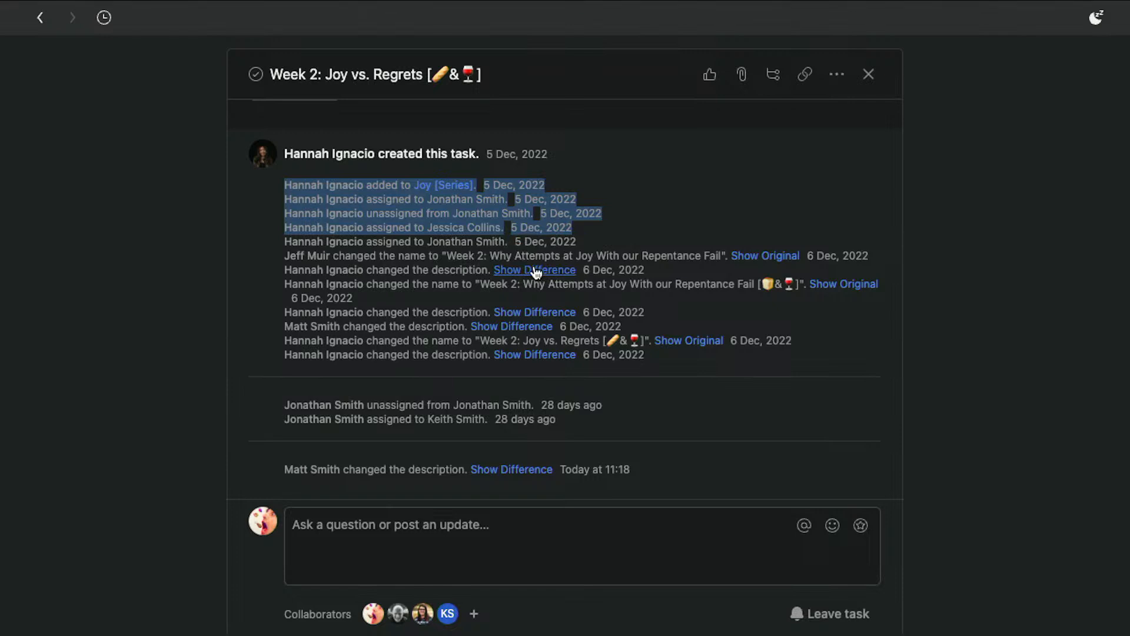
mouse_move(624, 307)
click(659, 402)
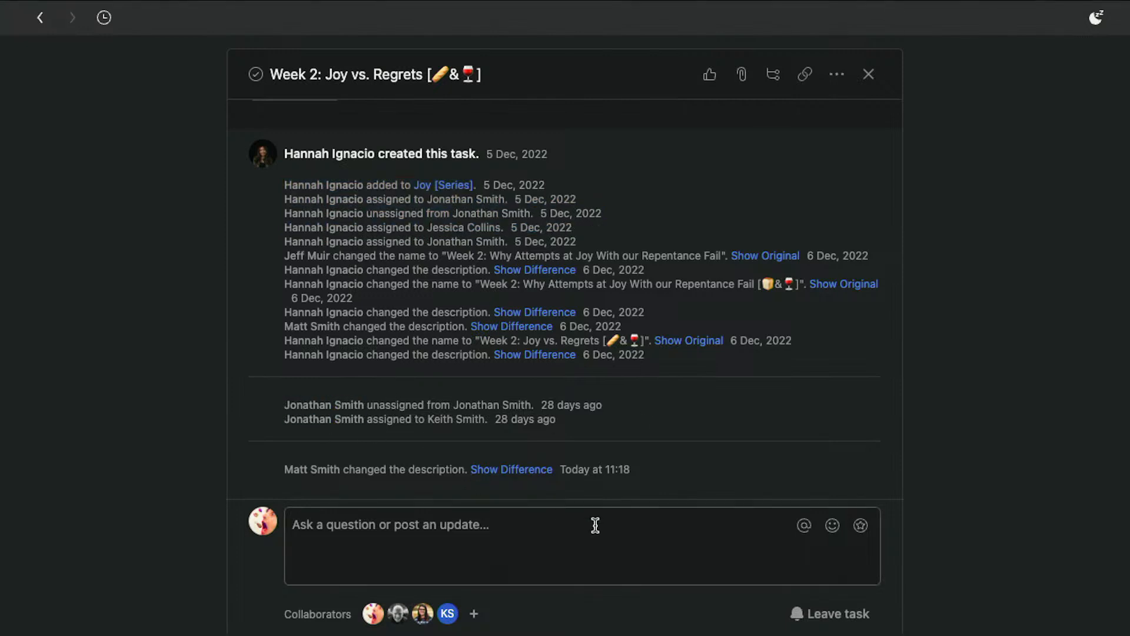
Post a comment reading Example on the task and like it
mouse_move(586, 471)
click(461, 537)
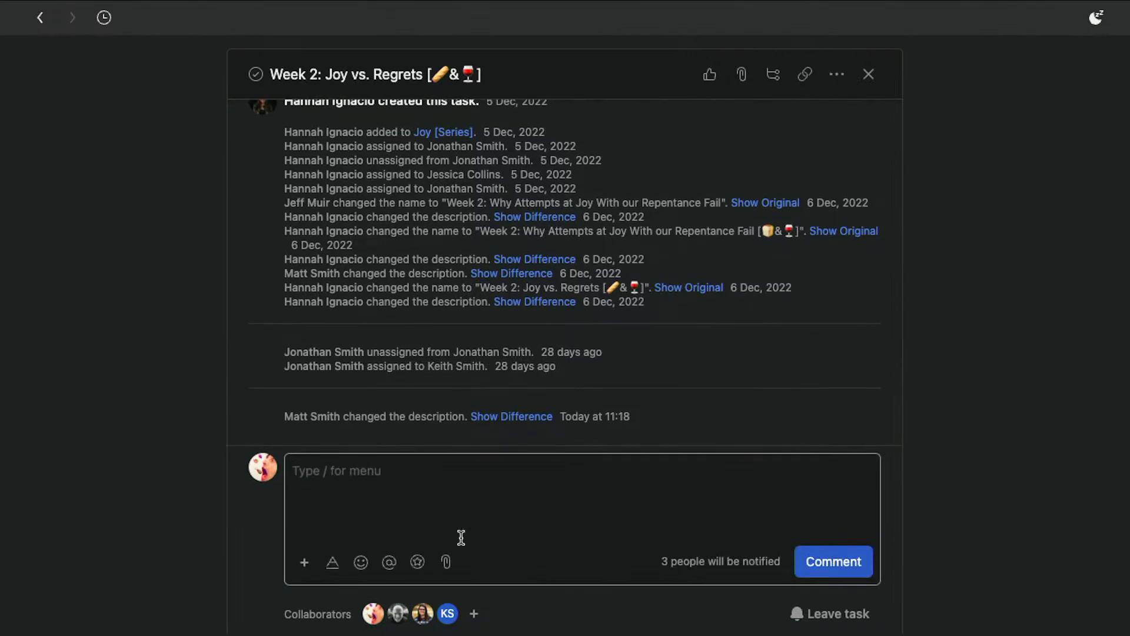
text(Example)
click(854, 560)
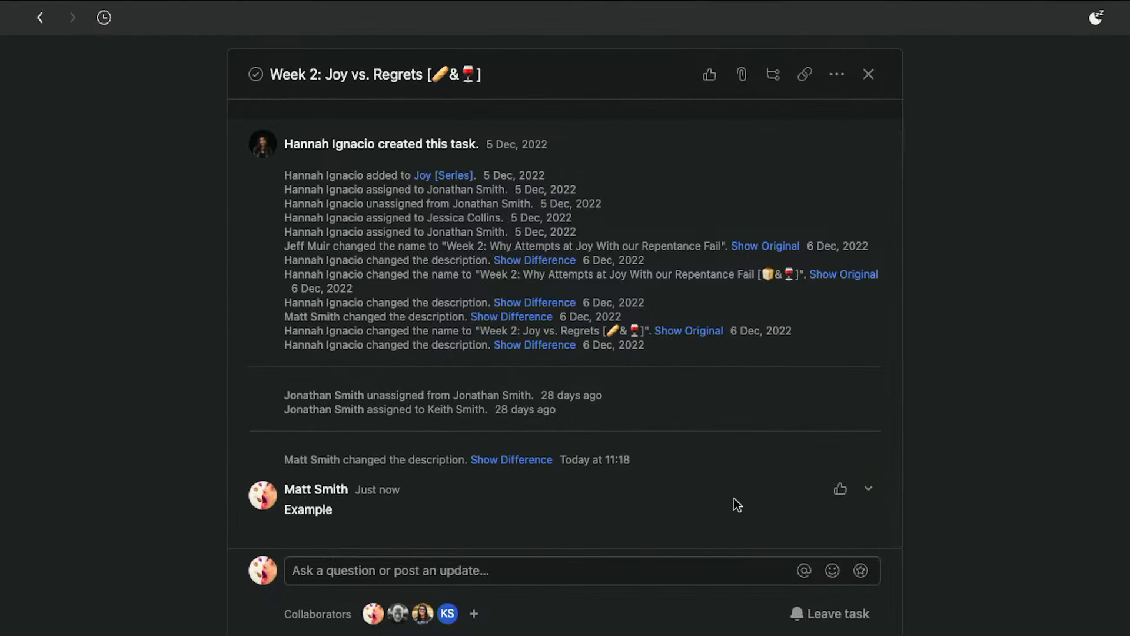
click(841, 490)
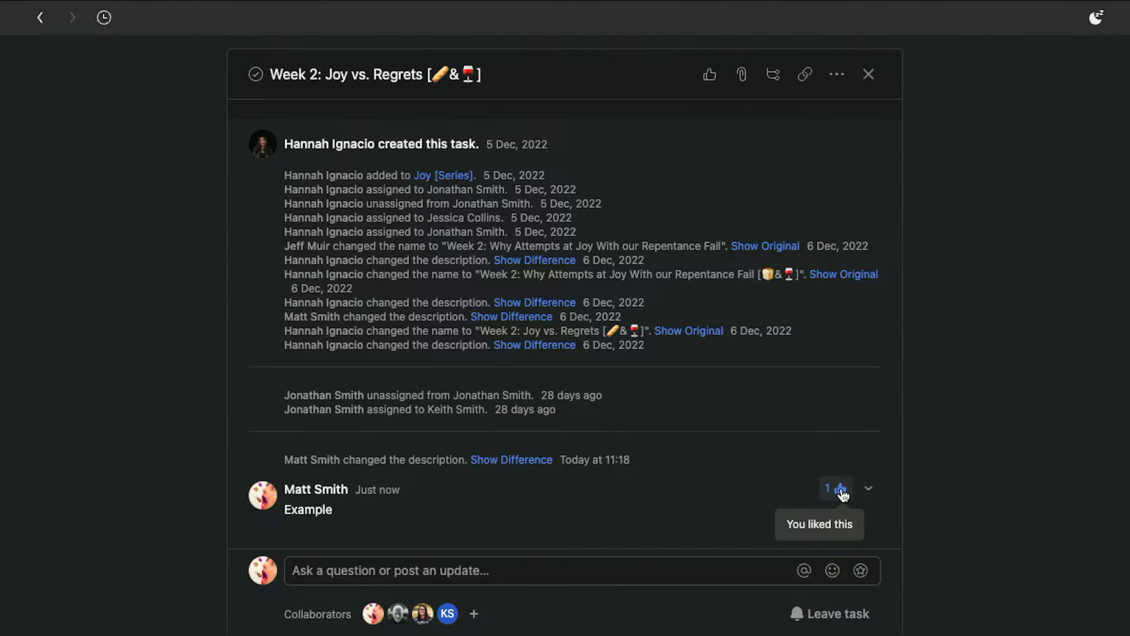
Delete the Example comment and dismiss the removal notification
click(868, 488)
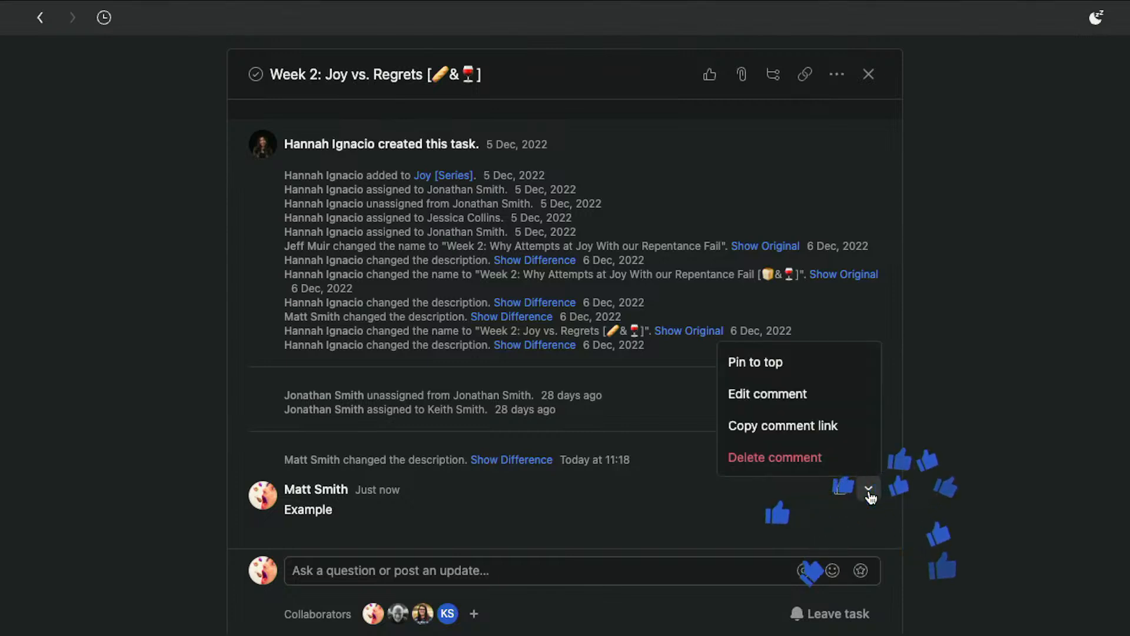
click(825, 465)
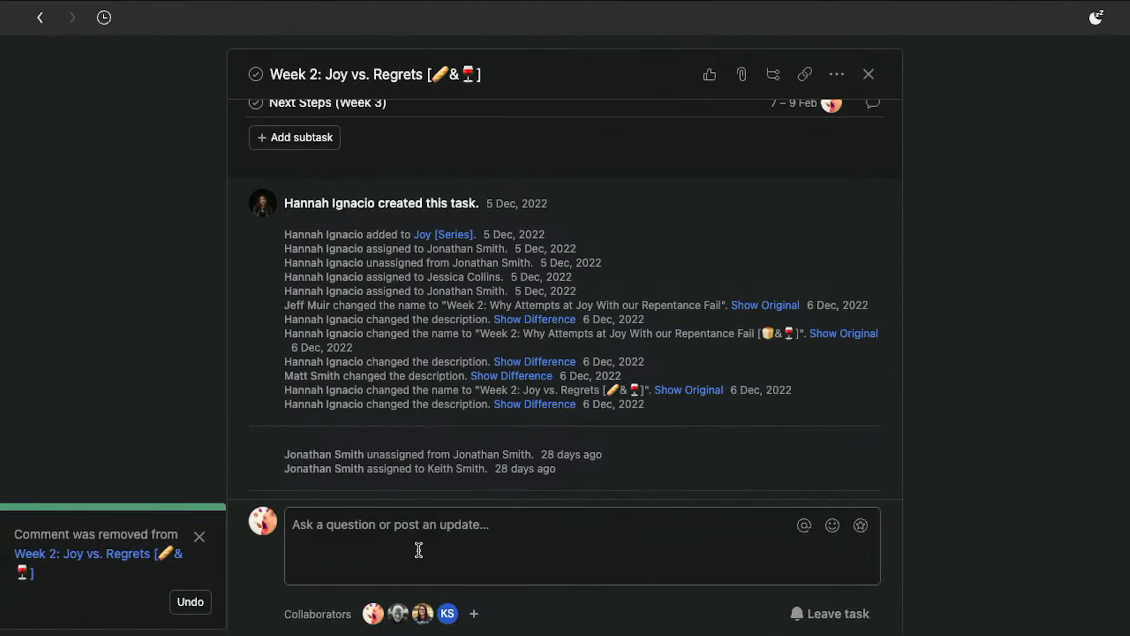
click(200, 537)
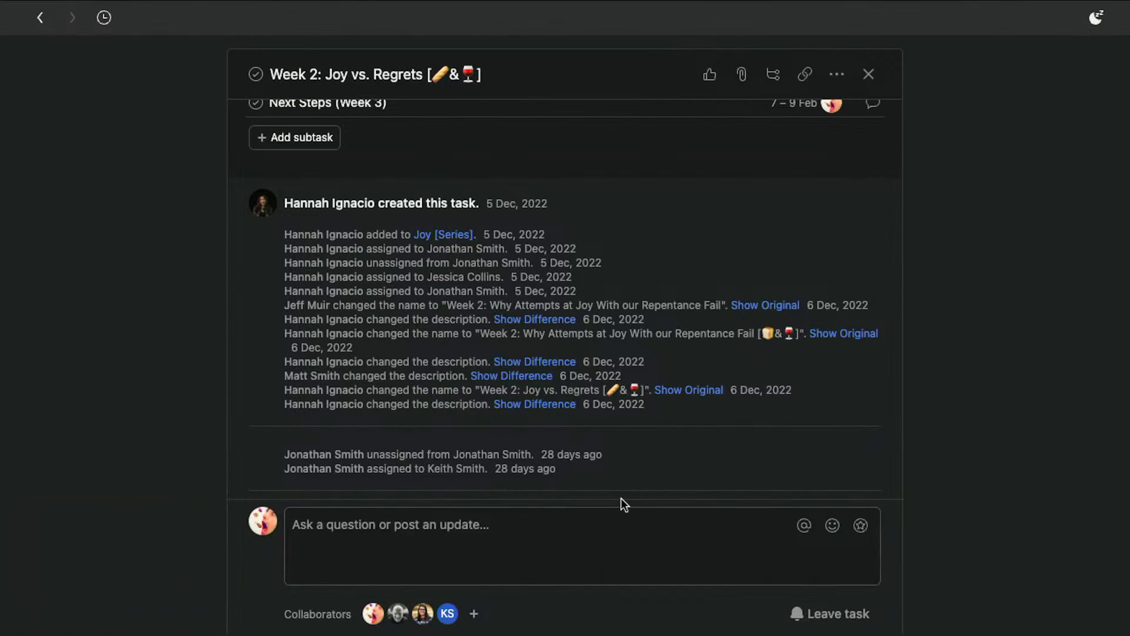
mouse_move(402, 619)
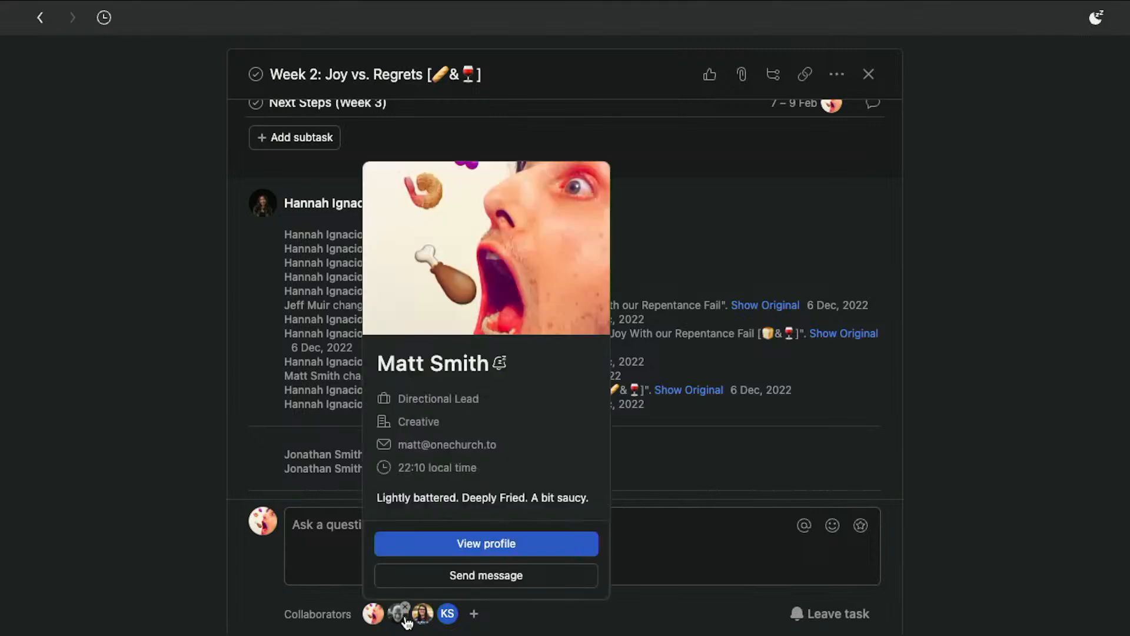